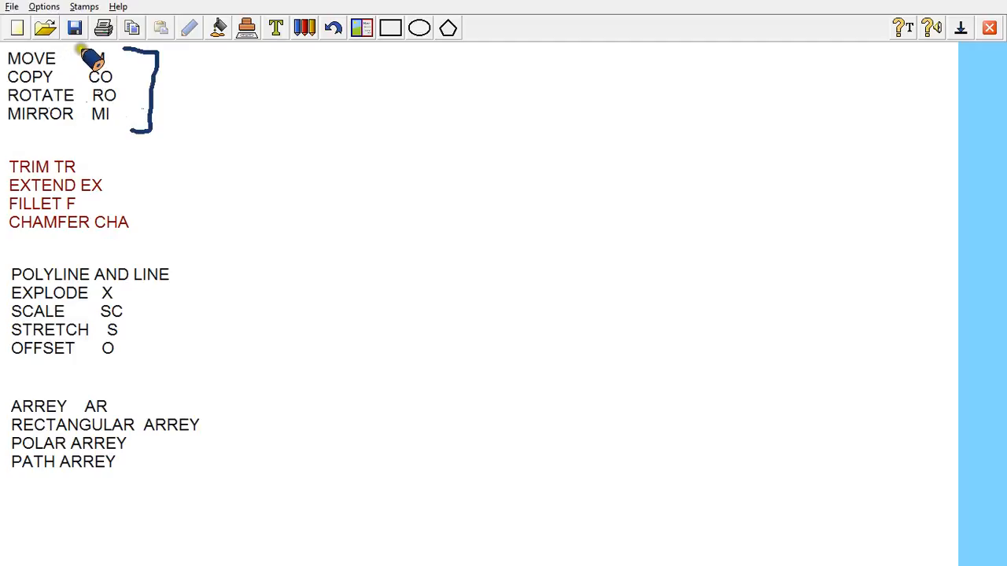
Mark separator strokes between the command names and their shortcuts in the Move-to-Mirror and Trim-to-Chamfer groups.
{"action": "left_click_drag", "start_coordinate": [81, 49], "coordinate": [81, 118]}
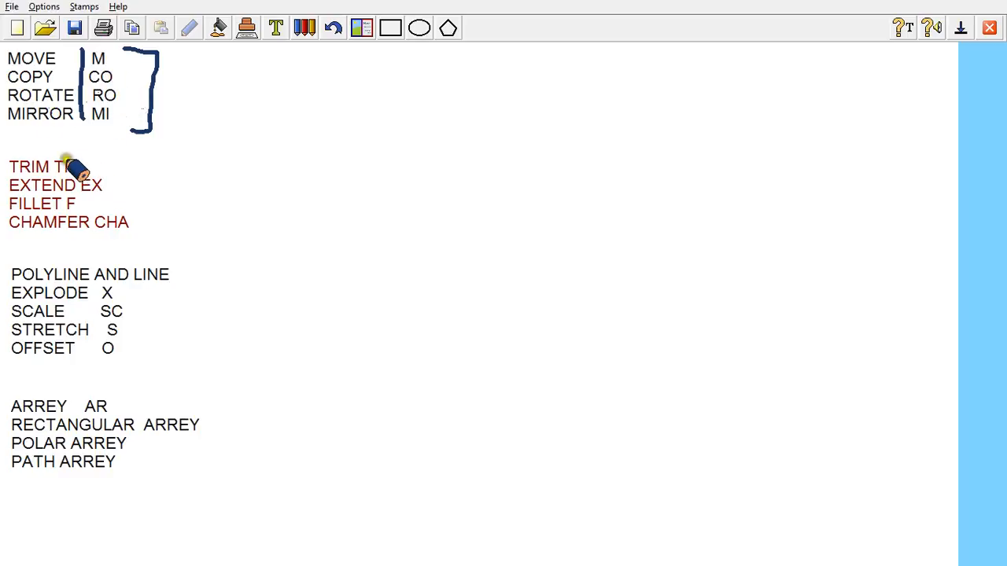
{"action": "mouse_move", "coordinate": [51, 152]}
{"action": "left_mouse_down"}
{"action": "mouse_move", "coordinate": [52, 171]}
{"action": "mouse_move", "coordinate": [78, 185]}
{"action": "mouse_move", "coordinate": [59, 210]}
{"action": "mouse_move", "coordinate": [90, 231]}
{"action": "left_mouse_up"}
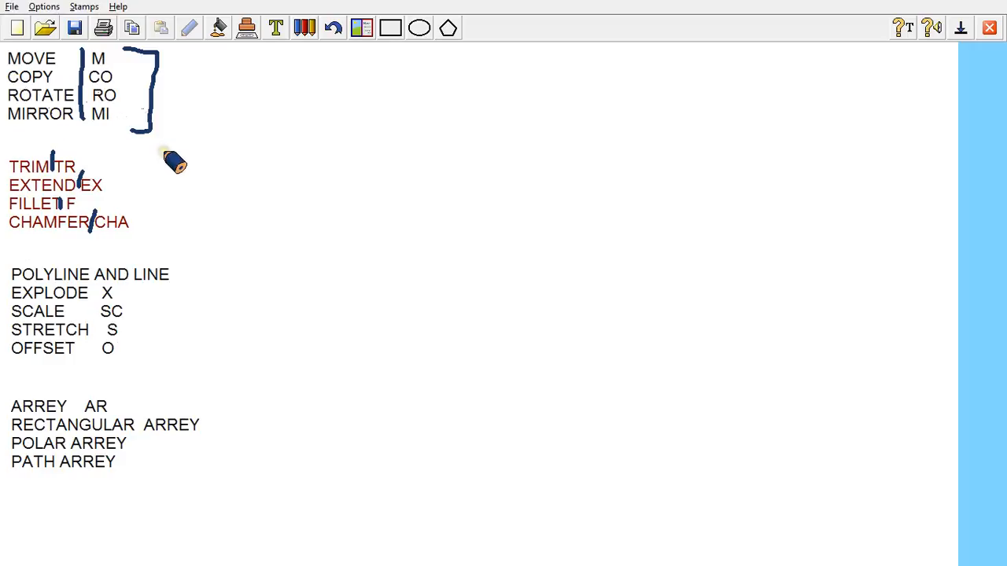
Switch to AutoCAD and move the circle by its centre to a free spot on the positive side of the Y axis.
{"action": "key", "text": "alt+Tab"}
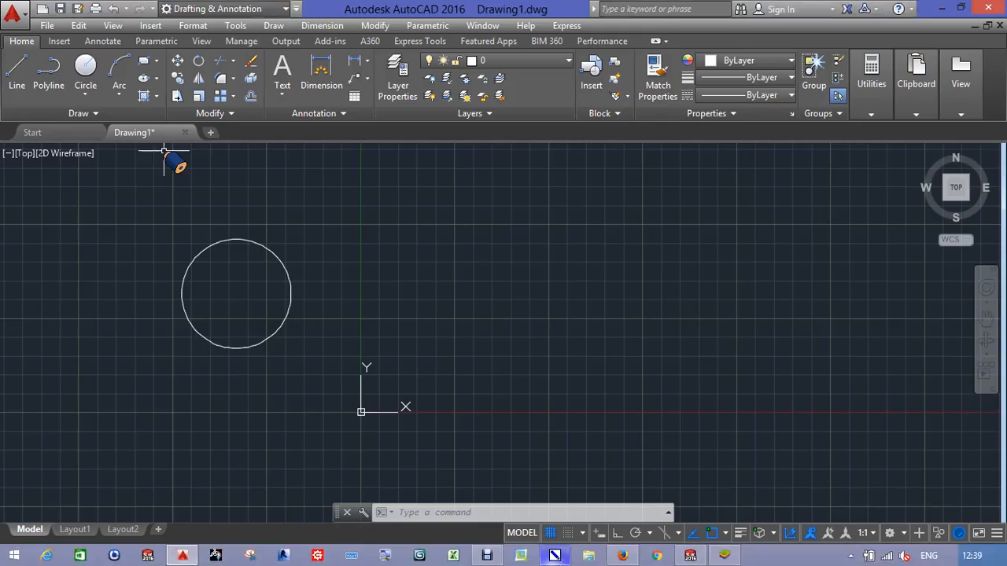
{"action": "middle_click_drag", "start_coordinate": [299, 253], "coordinate": [380, 258]}
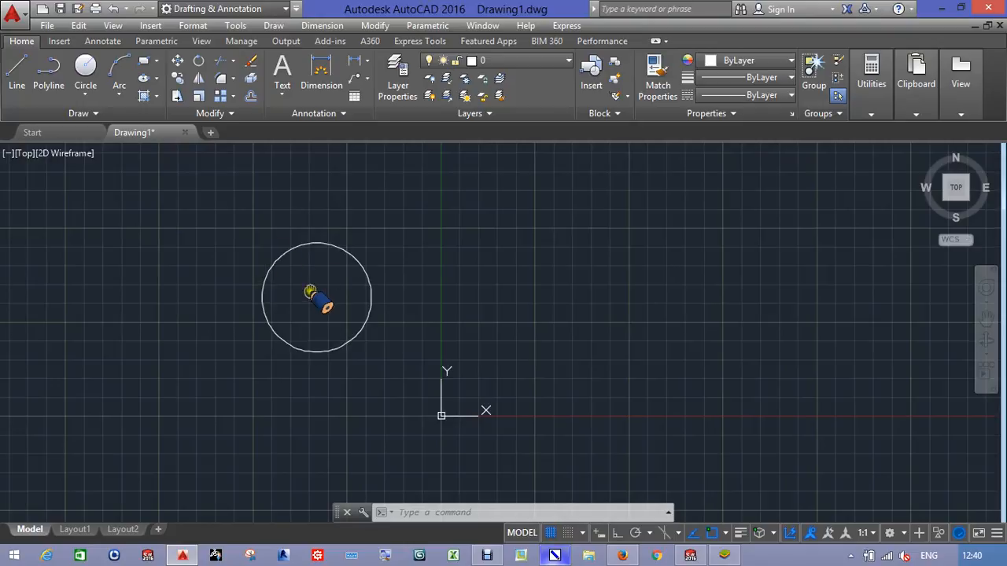
{"action": "middle_click_drag", "start_coordinate": [309, 288], "coordinate": [327, 263]}
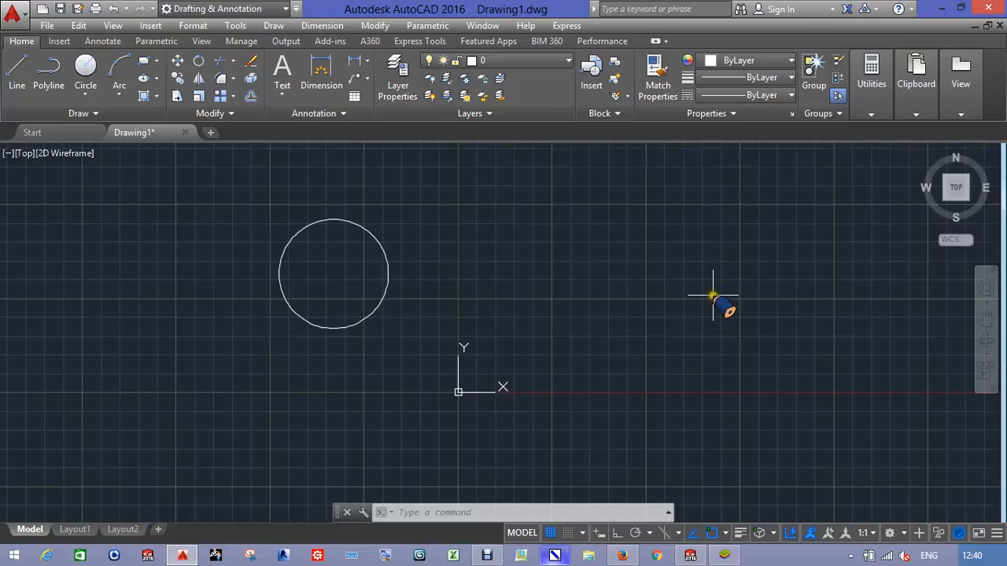
{"action": "left_click", "coordinate": [534, 506]}
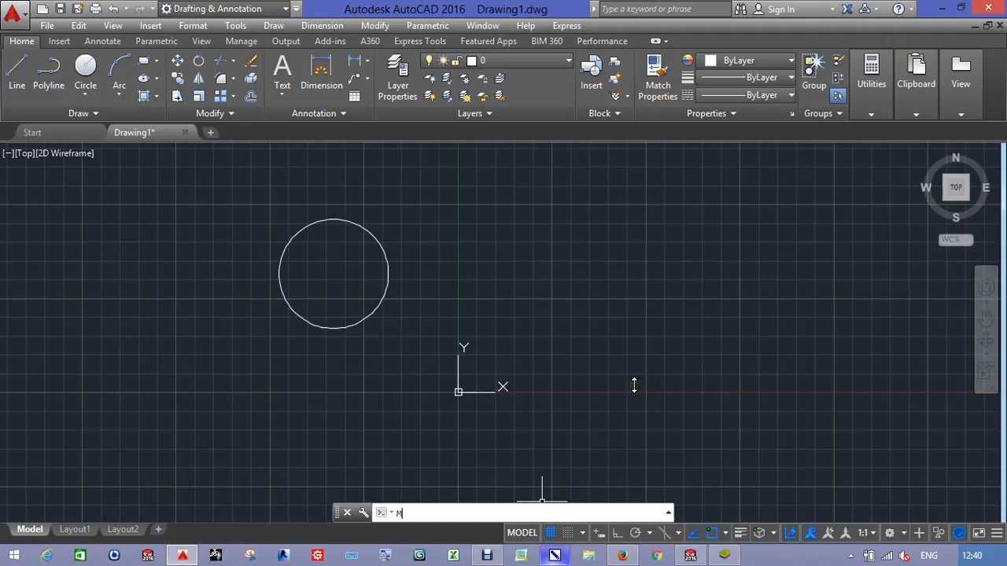
{"action": "type", "text": "M"}
{"action": "key", "text": "Return"}
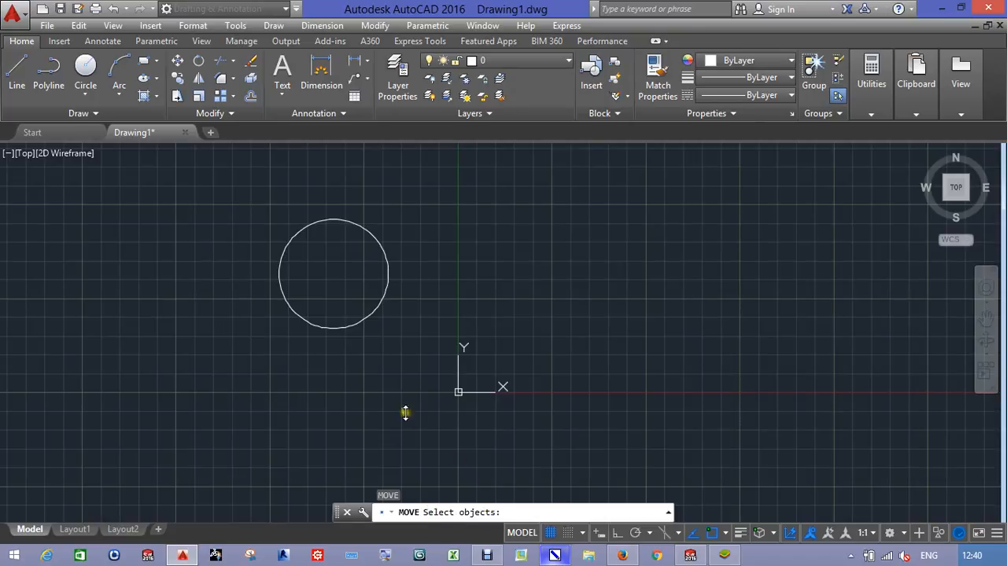
{"action": "left_click", "coordinate": [368, 319]}
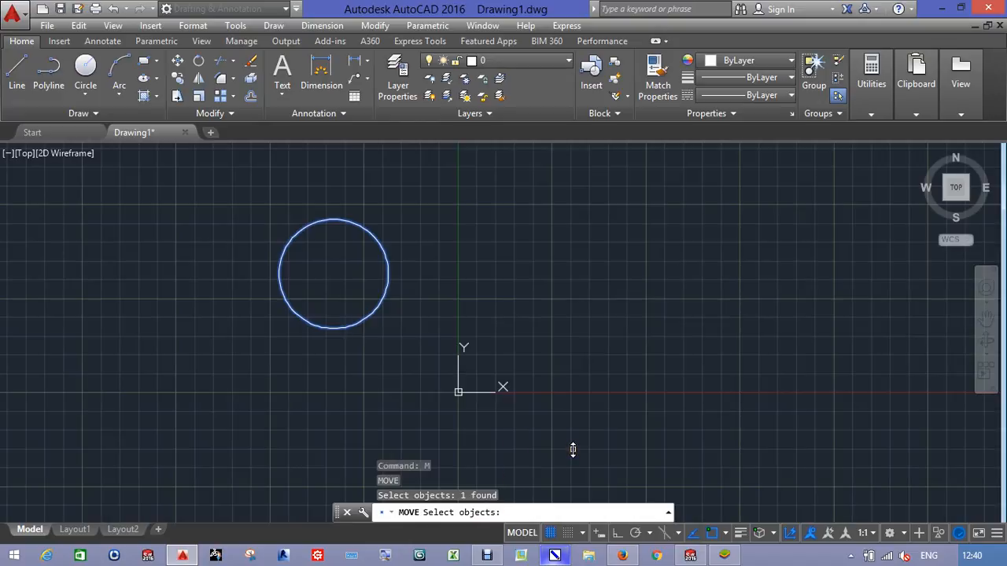
{"action": "key", "text": "Return"}
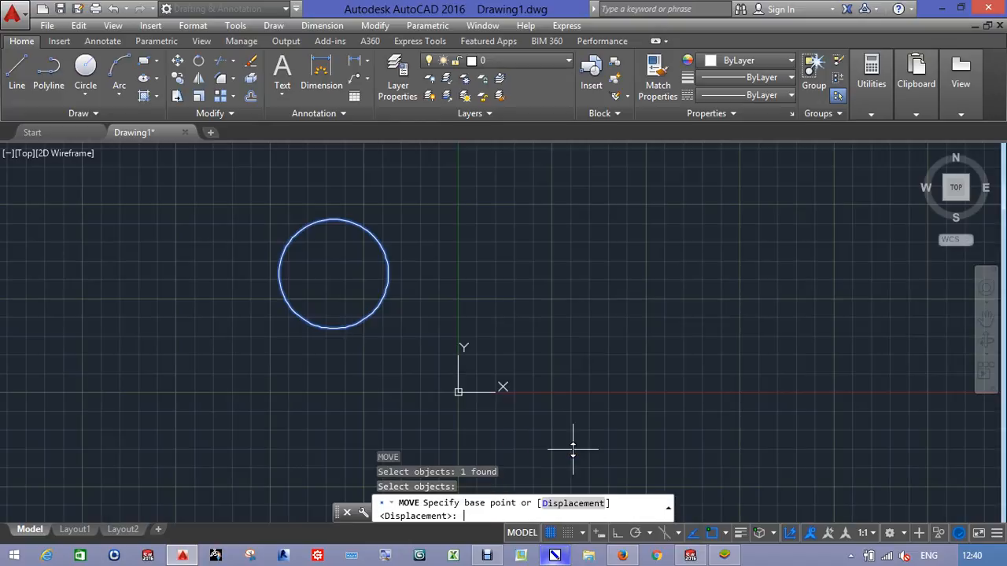
{"action": "left_click", "coordinate": [333, 274]}
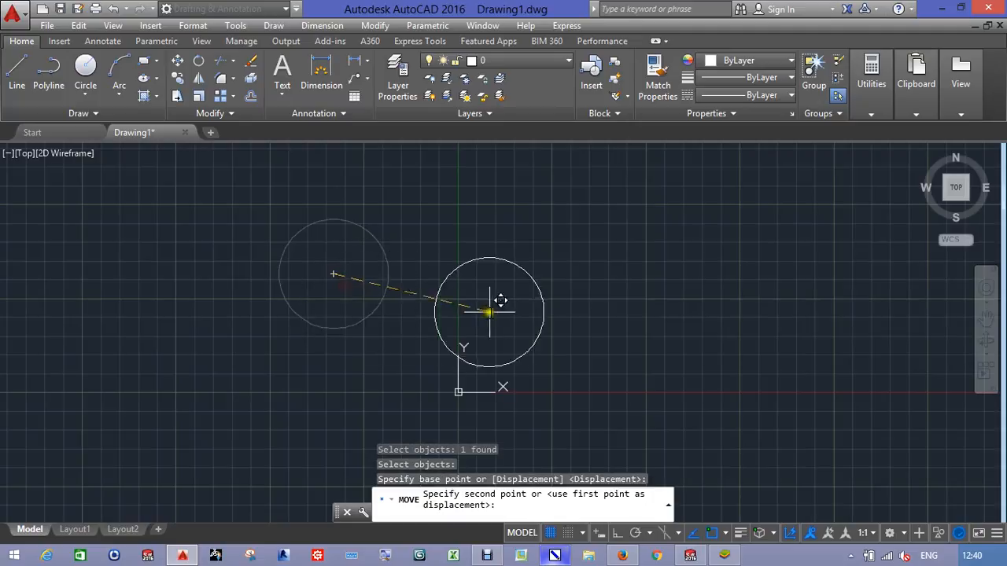
{"action": "left_click", "coordinate": [621, 249]}
Draw a single, slightly downward-sloping line to the right of the circle.
{"action": "middle_click_drag", "start_coordinate": [681, 333], "coordinate": [541, 347]}
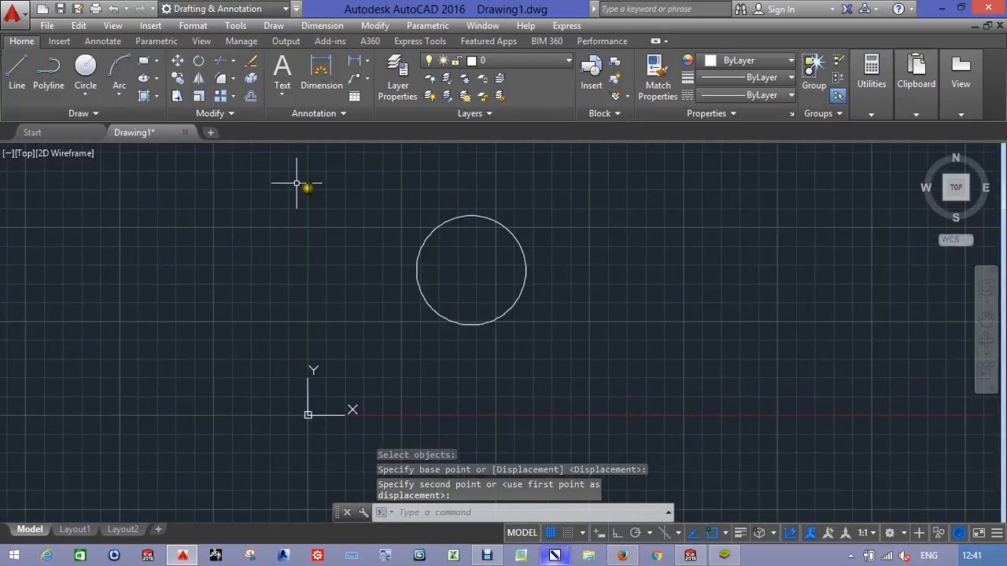
{"action": "left_click", "coordinate": [18, 72]}
{"action": "left_click", "coordinate": [577, 267]}
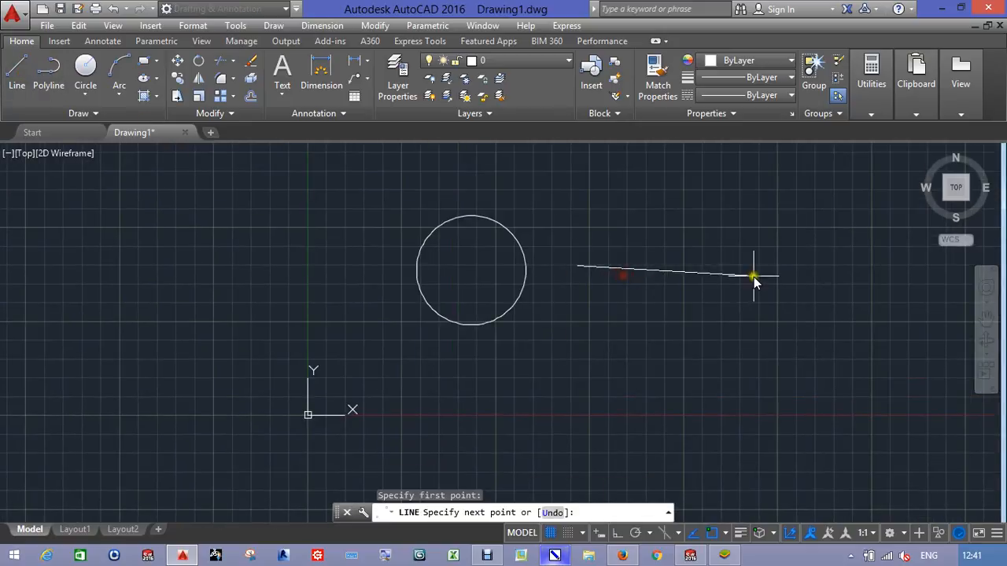
{"action": "left_click", "coordinate": [754, 277]}
{"action": "key", "text": "Escape"}
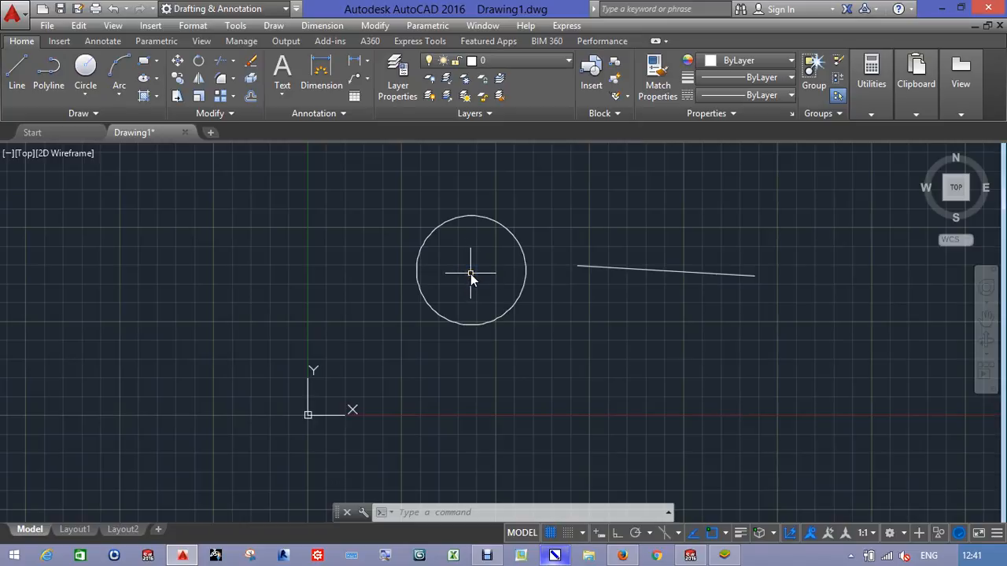
{"action": "left_click", "coordinate": [526, 270]}
{"action": "type", "text": "m"}
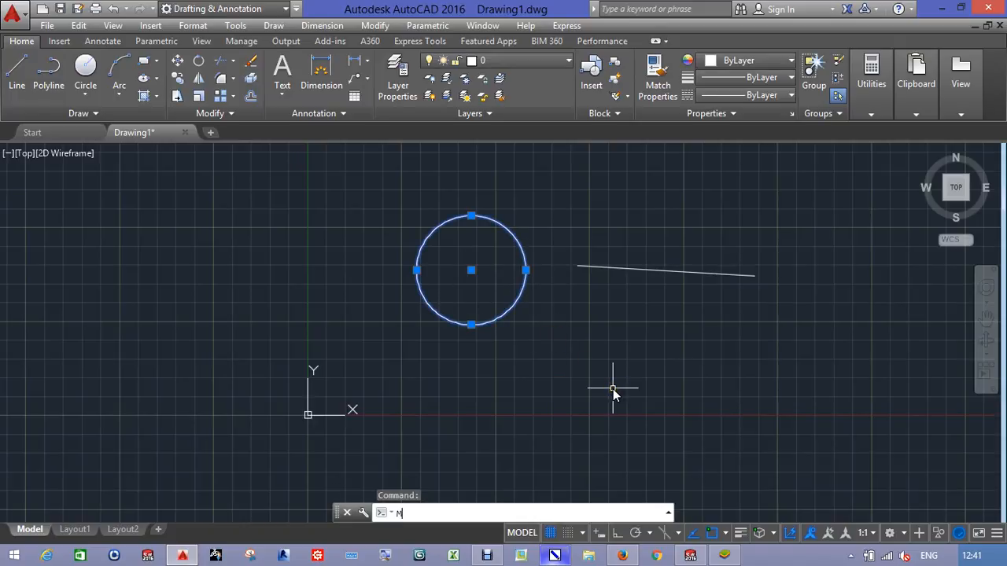
{"action": "key", "text": "BackSpace"}
{"action": "key", "text": "Escape"}
{"action": "key", "text": "Escape"}
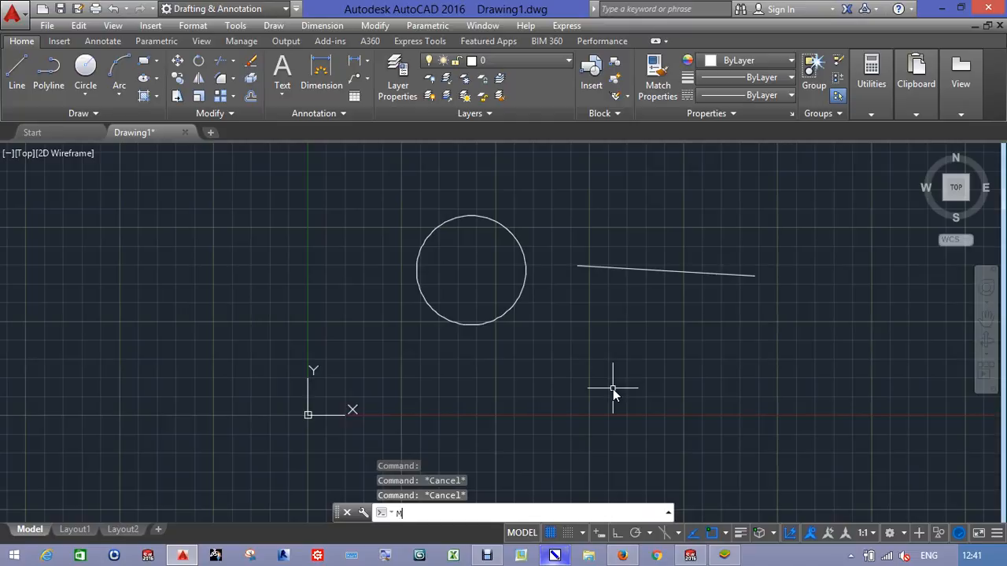
Move the circle by its centre onto the line's left endpoint.
{"action": "type", "text": "m"}
{"action": "key", "text": "Return"}
{"action": "left_click", "coordinate": [499, 321]}
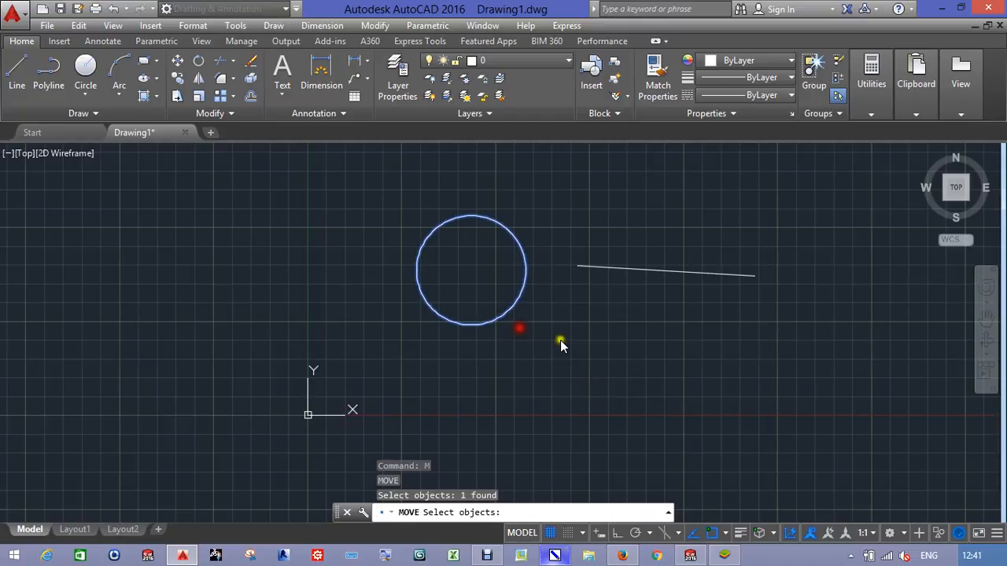
{"action": "key", "text": "Return"}
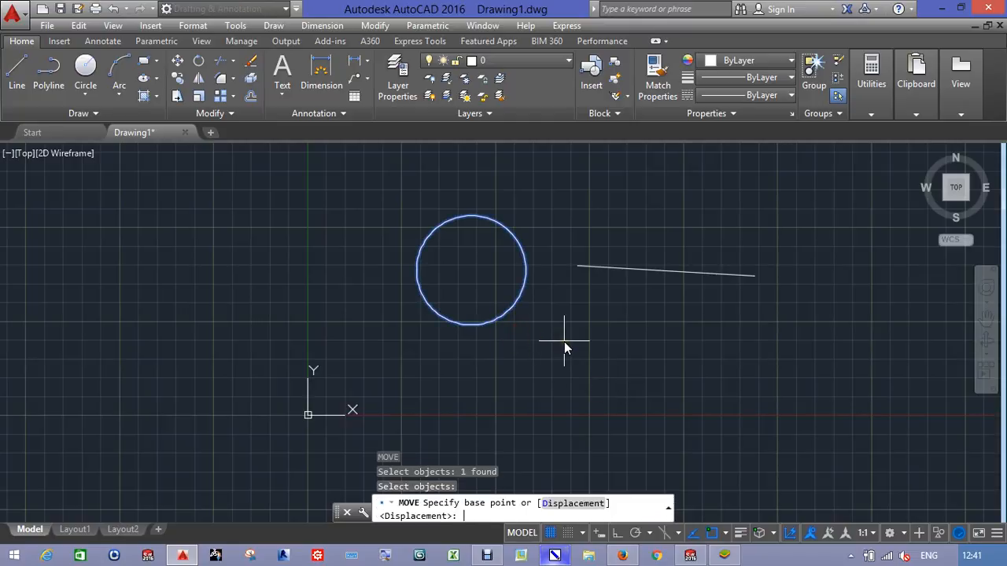
{"action": "left_click", "coordinate": [471, 272]}
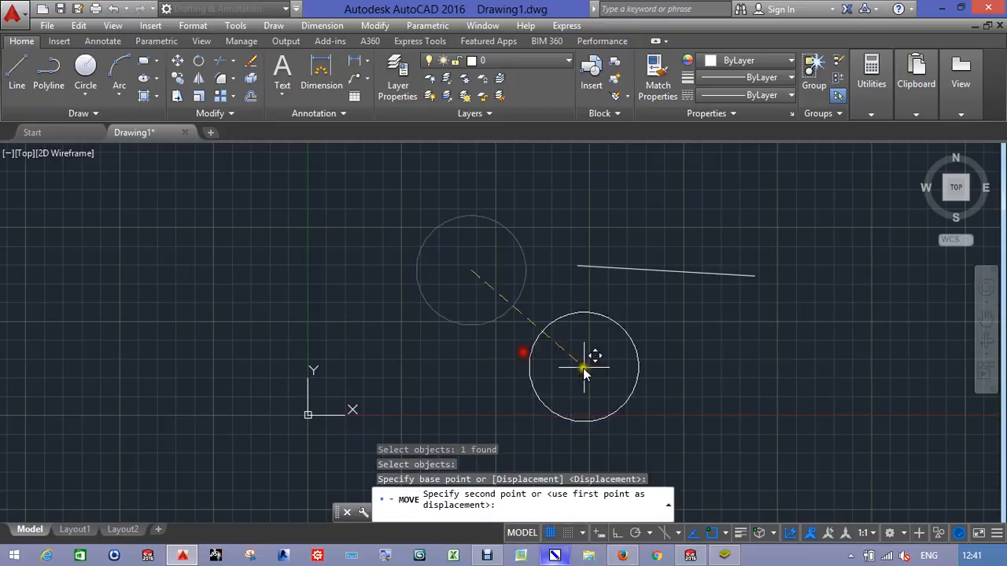
{"action": "left_click", "coordinate": [578, 269]}
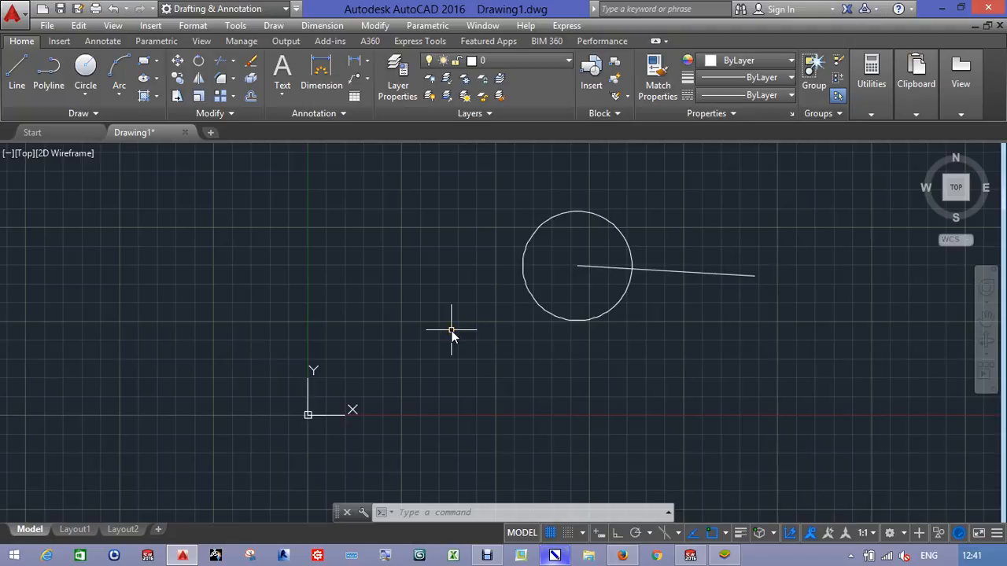
Move the circle by its left quadrant point onto the line's right endpoint.
{"action": "type", "text": "M"}
{"action": "key", "text": "Return"}
{"action": "left_click", "coordinate": [549, 313]}
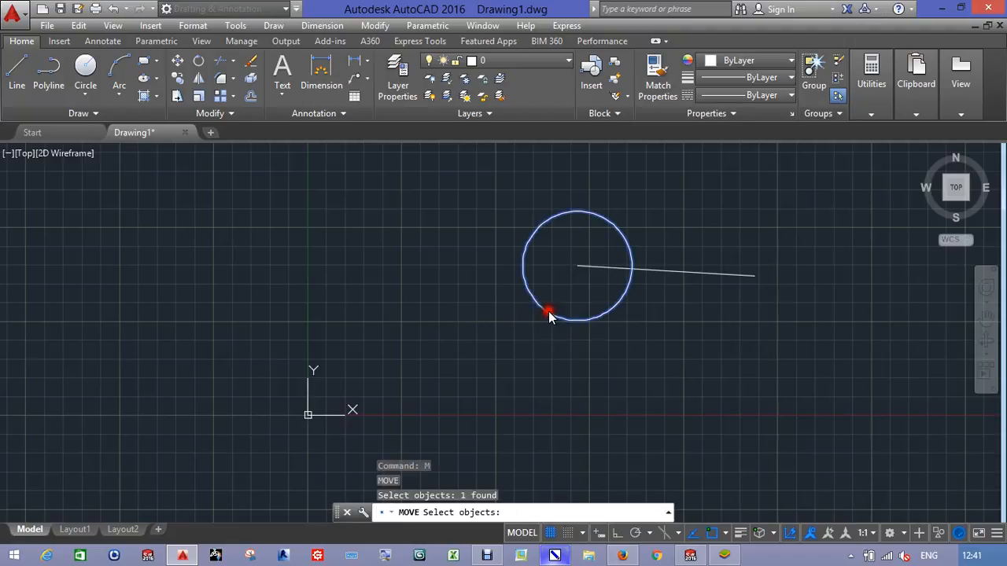
{"action": "key", "text": "Return"}
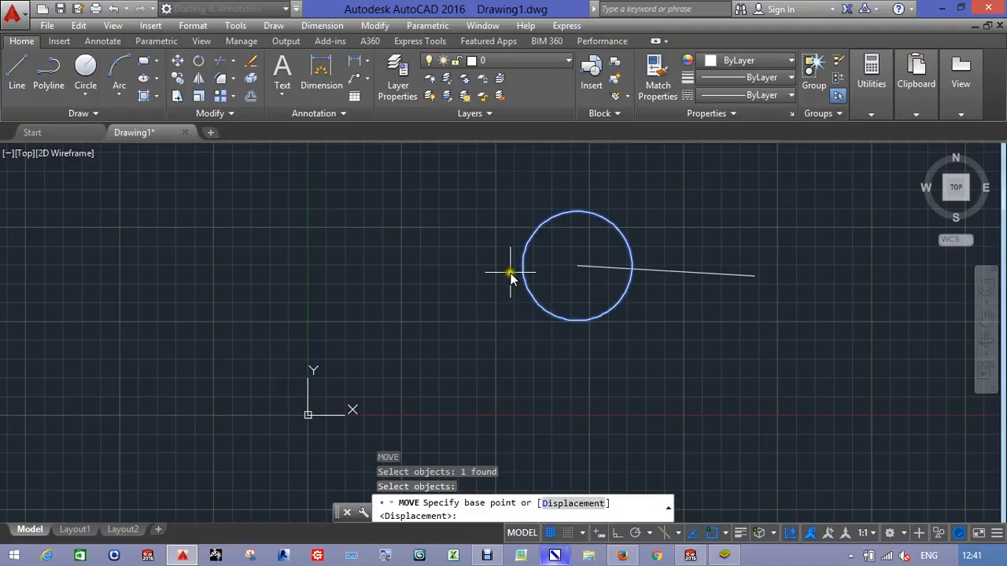
{"action": "left_click", "coordinate": [519, 271]}
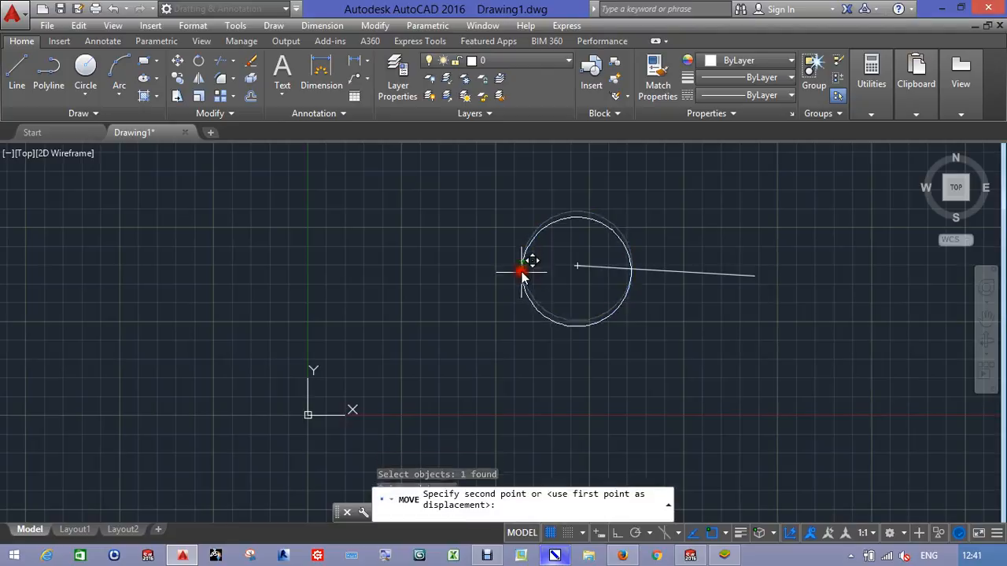
{"action": "left_click", "coordinate": [753, 277]}
{"action": "middle_click_drag", "start_coordinate": [669, 338], "coordinate": [577, 341]}
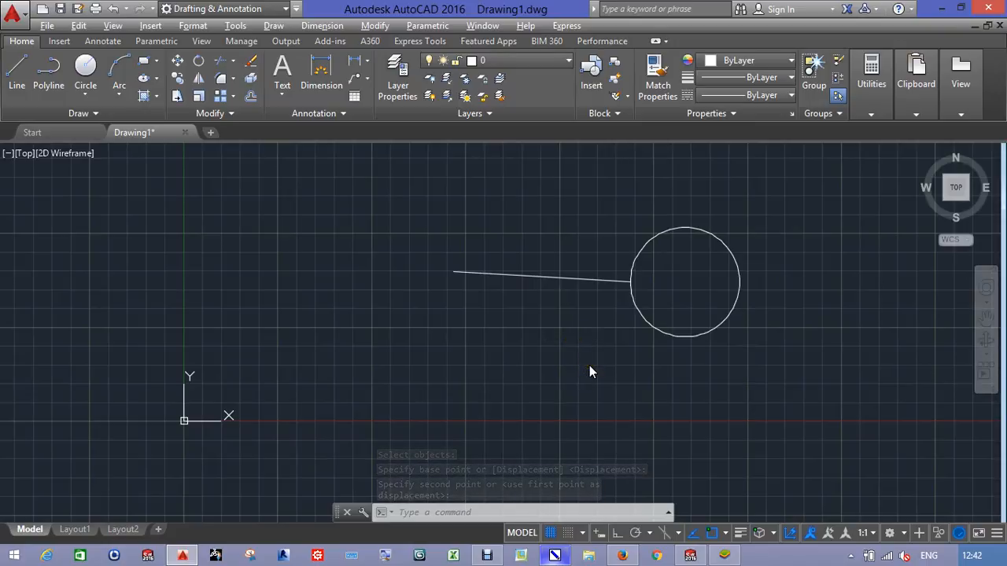
Check the Copy shortcut in the command list, then copy the circle by its centre onto the line's left endpoint and midpoint.
{"action": "key", "text": "alt+Tab"}
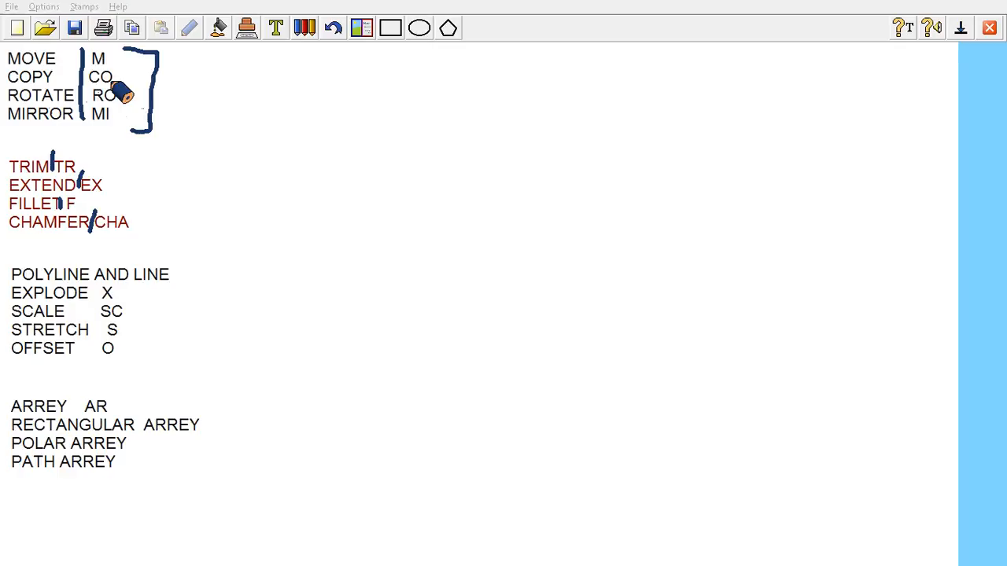
{"action": "key", "text": "alt+Tab"}
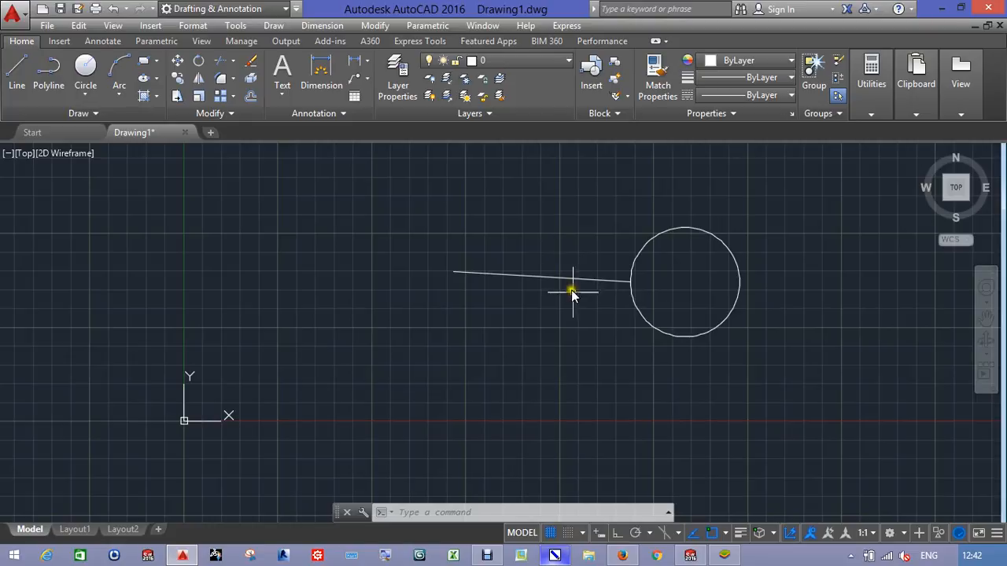
{"action": "left_click", "coordinate": [503, 515]}
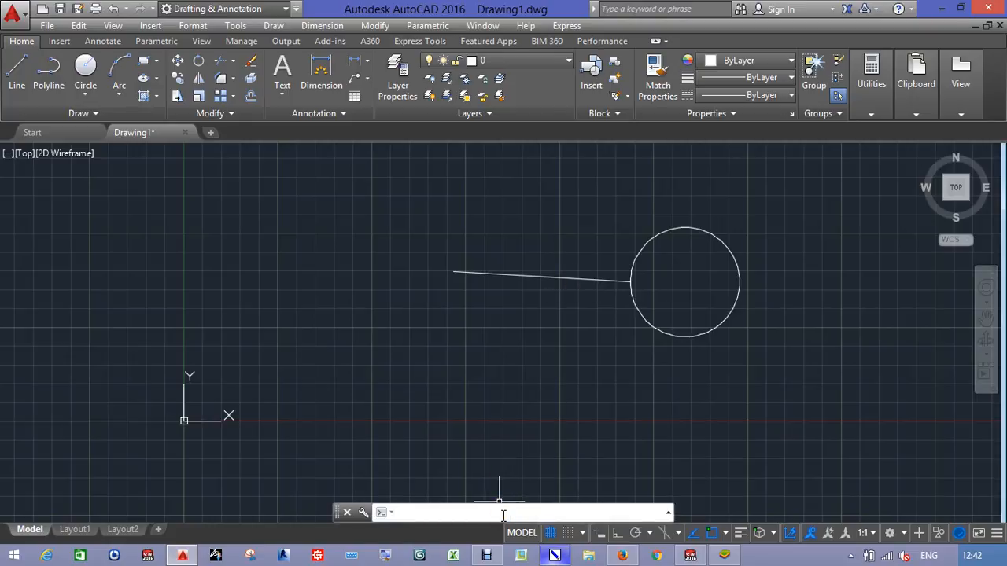
{"action": "type", "text": "co"}
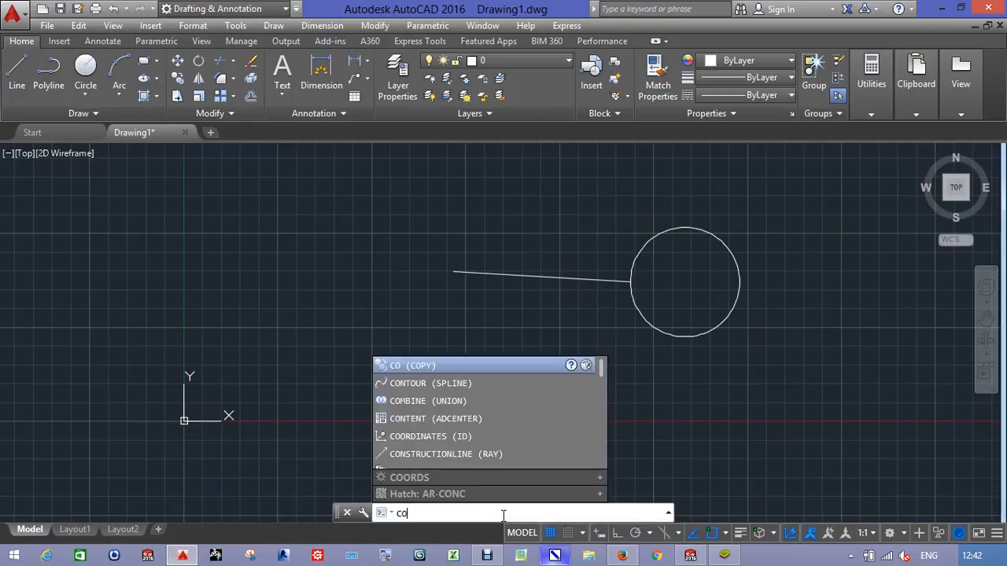
{"action": "key", "text": "Return"}
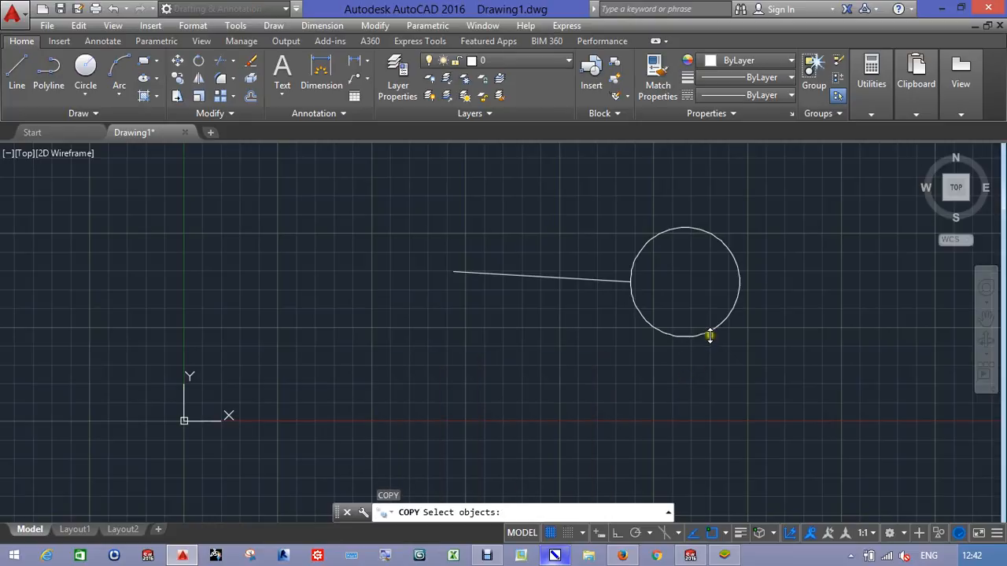
{"action": "left_click", "coordinate": [706, 335]}
{"action": "key", "text": "Return"}
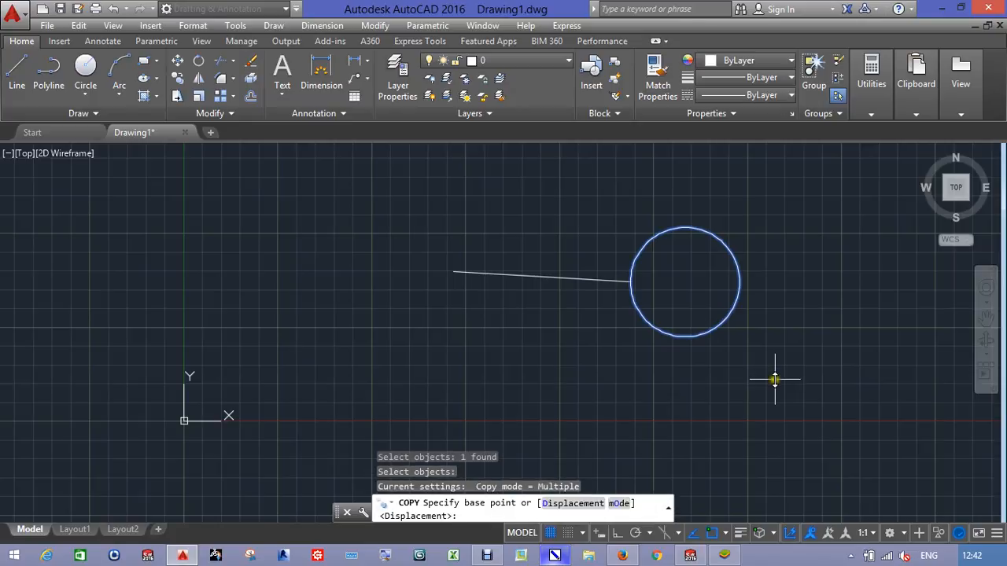
{"action": "left_click", "coordinate": [685, 282]}
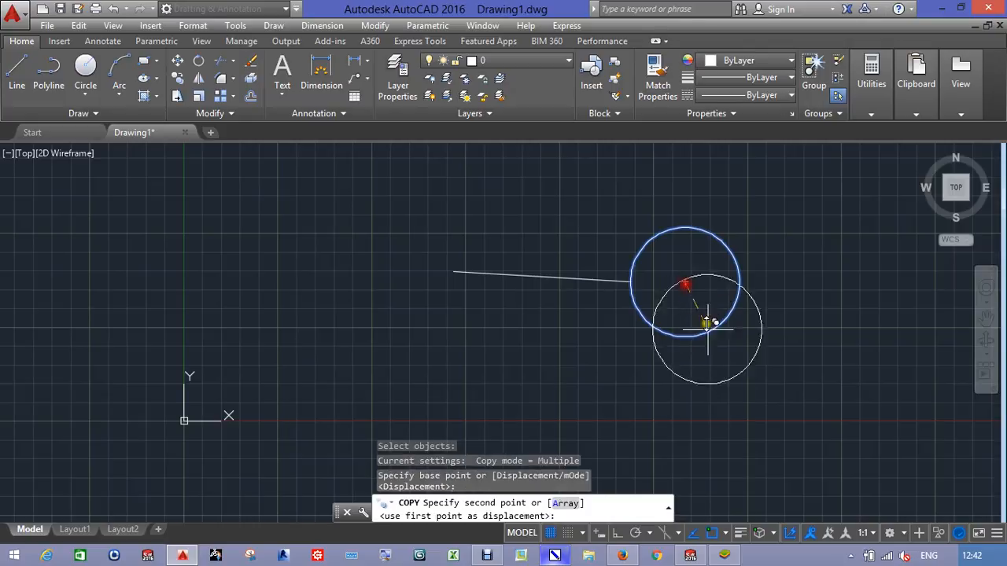
{"action": "left_click", "coordinate": [453, 272]}
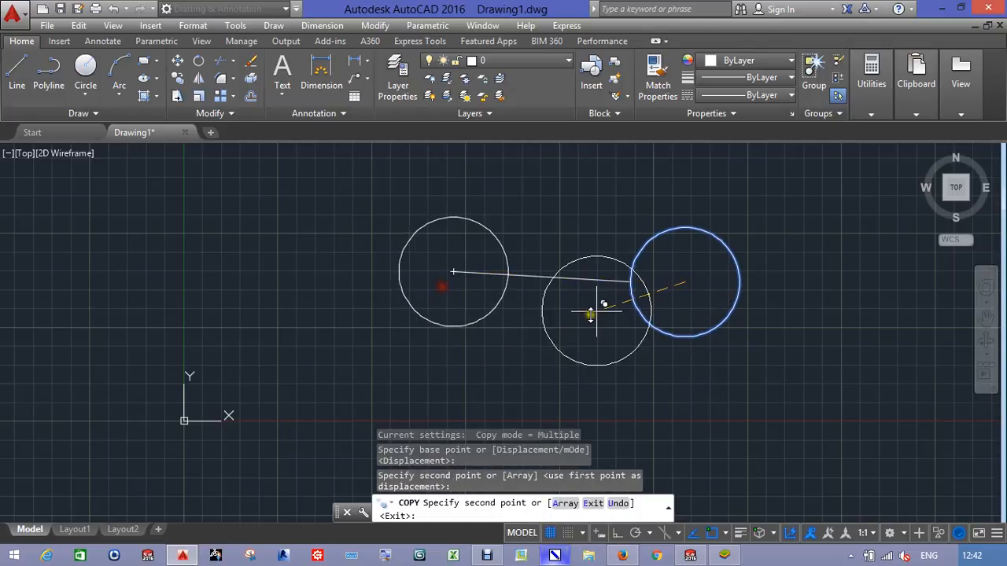
{"action": "left_click", "coordinate": [542, 277]}
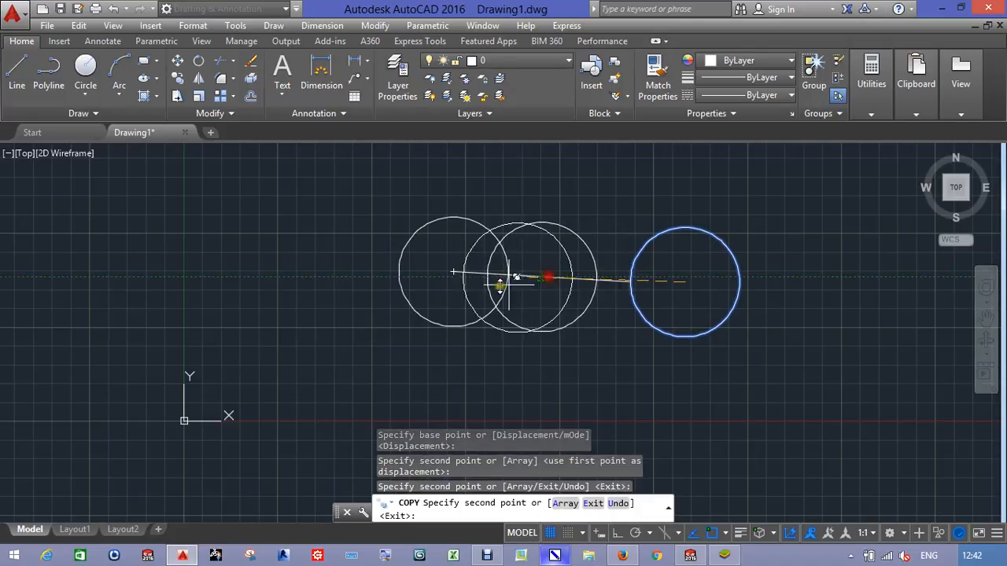
Place eight more copies of the circle, scattered around the drawing on both sides of the line, and finish copying.
{"action": "left_click", "coordinate": [269, 259]}
{"action": "left_click", "coordinate": [55, 291]}
{"action": "left_click", "coordinate": [122, 423]}
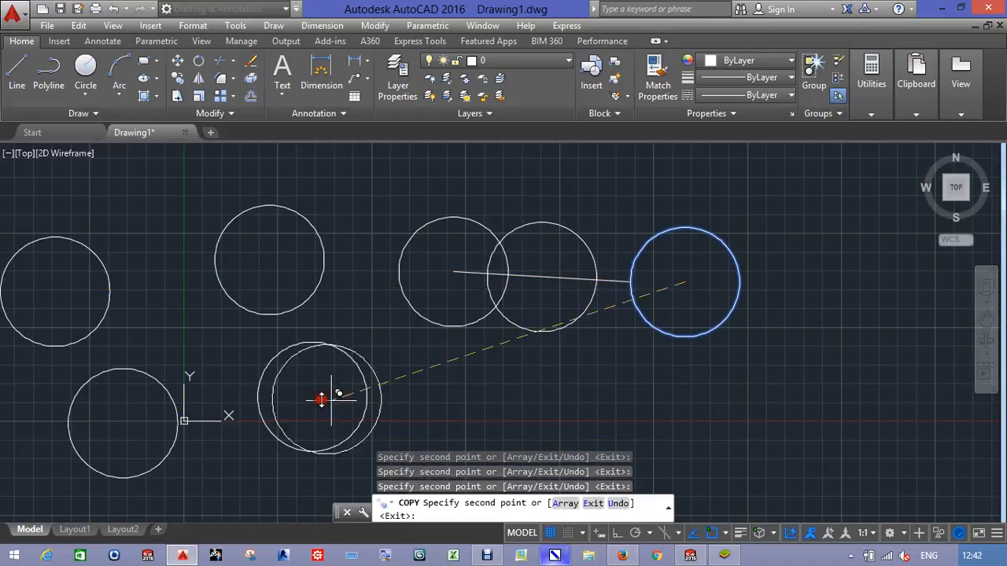
{"action": "left_click", "coordinate": [312, 397]}
{"action": "left_click", "coordinate": [739, 413]}
{"action": "left_click", "coordinate": [918, 465]}
{"action": "left_click", "coordinate": [855, 284]}
{"action": "left_click", "coordinate": [803, 199]}
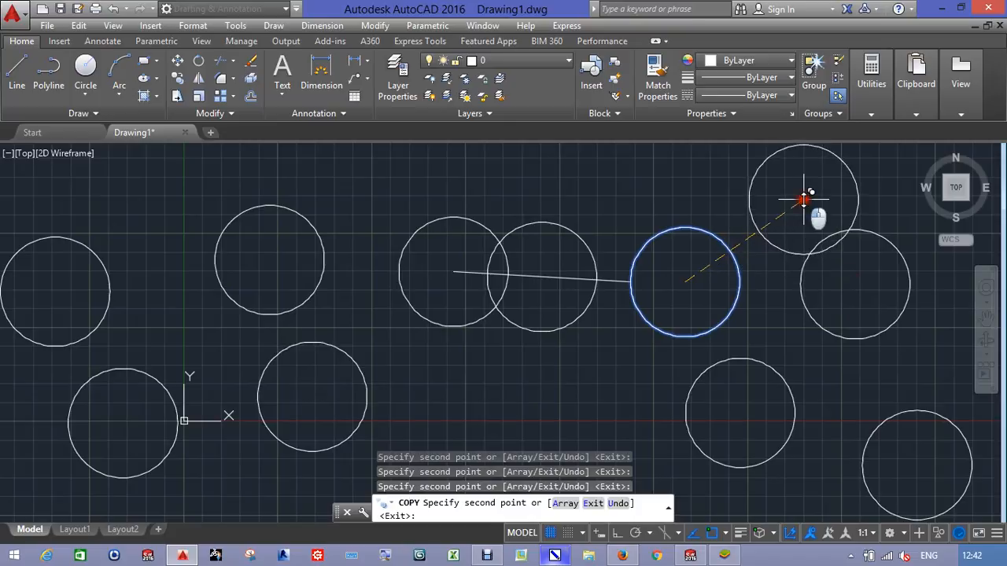
{"action": "key", "text": "Return"}
{"action": "scroll", "coordinate": [461, 375], "scroll_direction": "down", "scroll_amount": 8}
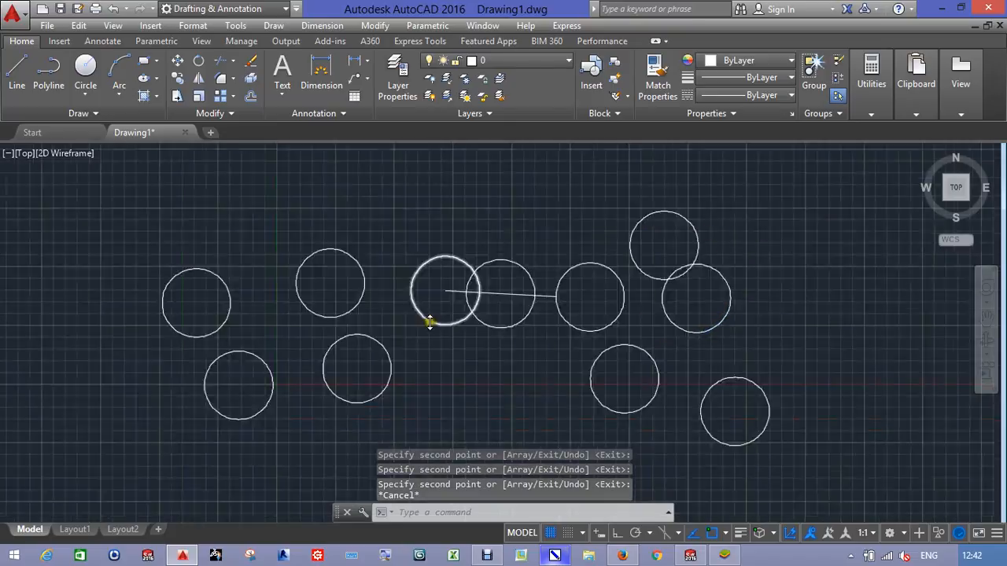
Erase all the circles and the line from the drawing.
{"action": "left_click", "coordinate": [477, 321]}
{"action": "left_click", "coordinate": [305, 383]}
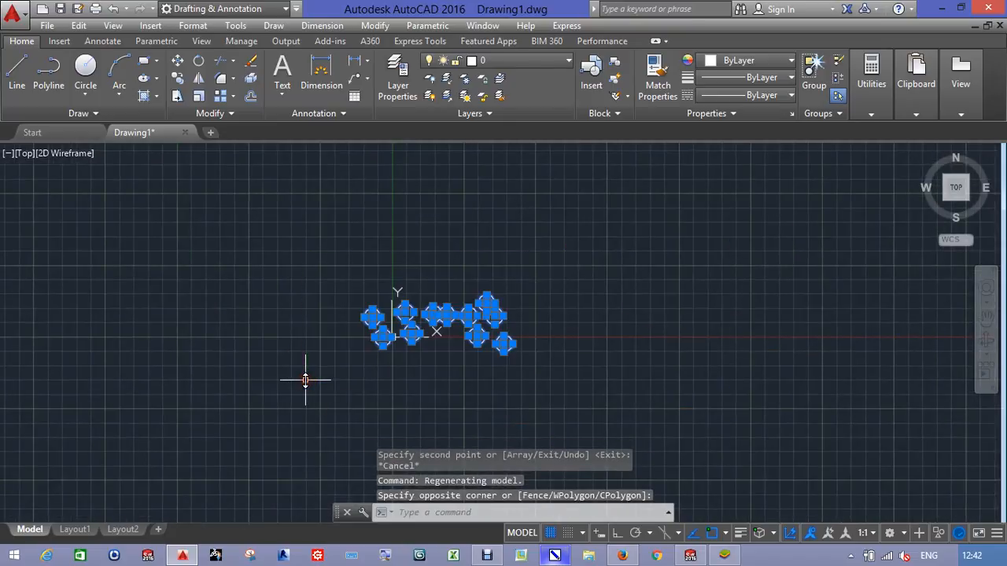
{"action": "key", "text": "Delete"}
{"action": "mouse_move", "coordinate": [637, 559]}
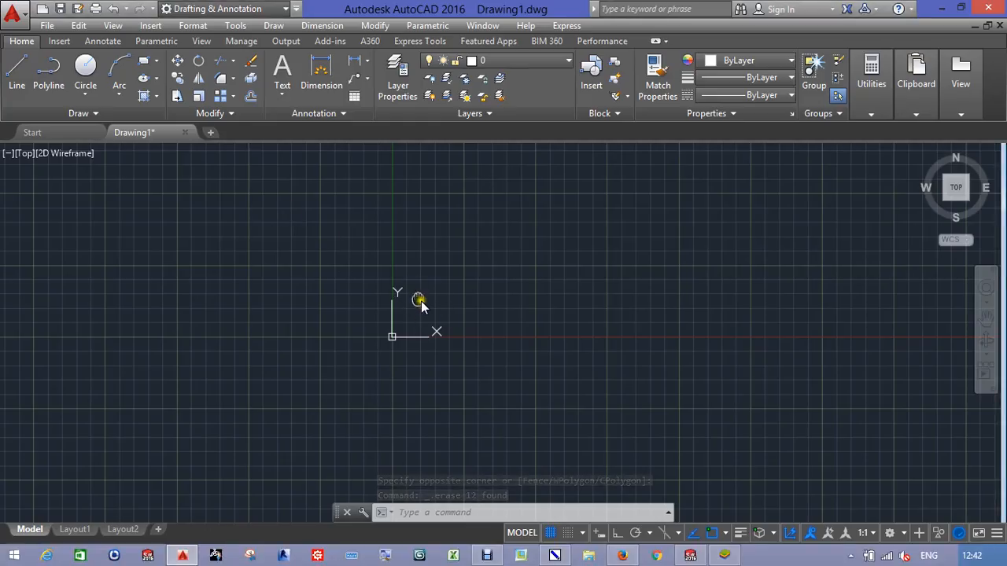
Draw a new circle up and to the right of the origin as the head of a figure.
{"action": "middle_click_drag", "start_coordinate": [417, 301], "coordinate": [392, 303]}
{"action": "left_click", "coordinate": [79, 63]}
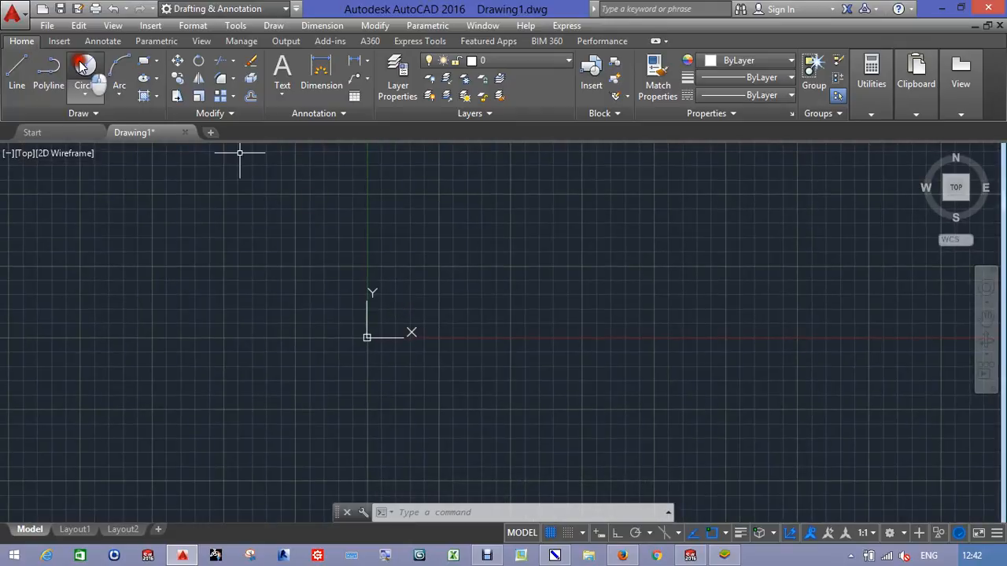
{"action": "left_click", "coordinate": [523, 224]}
{"action": "left_click", "coordinate": [559, 232]}
Draw a narrow handle of three connected lines hanging from the circle's lower edge and returning to it.
{"action": "left_click", "coordinate": [14, 71]}
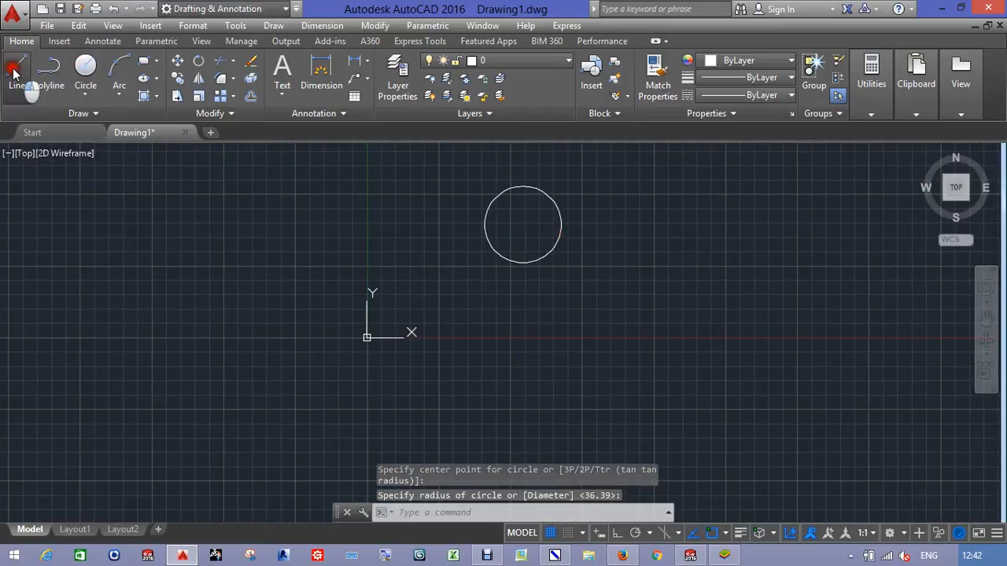
{"action": "left_click", "coordinate": [512, 262]}
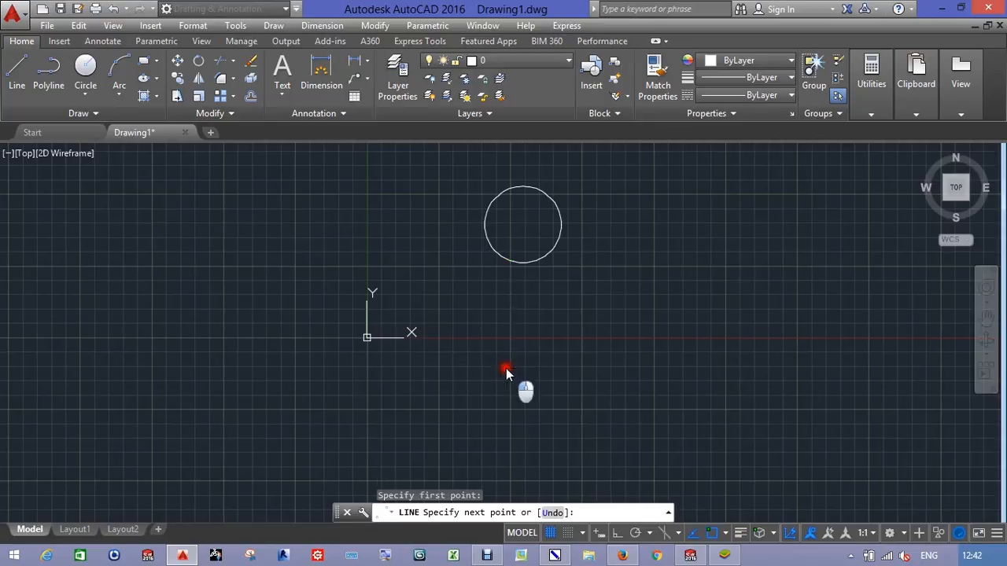
{"action": "left_click", "coordinate": [505, 368]}
{"action": "left_click", "coordinate": [521, 370]}
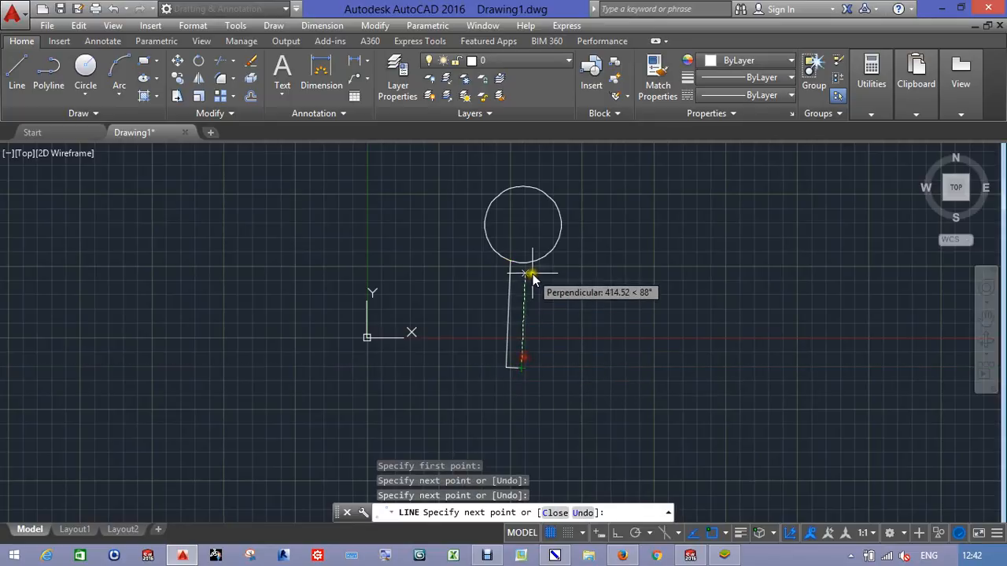
{"action": "left_click", "coordinate": [530, 266]}
{"action": "key", "text": "Escape"}
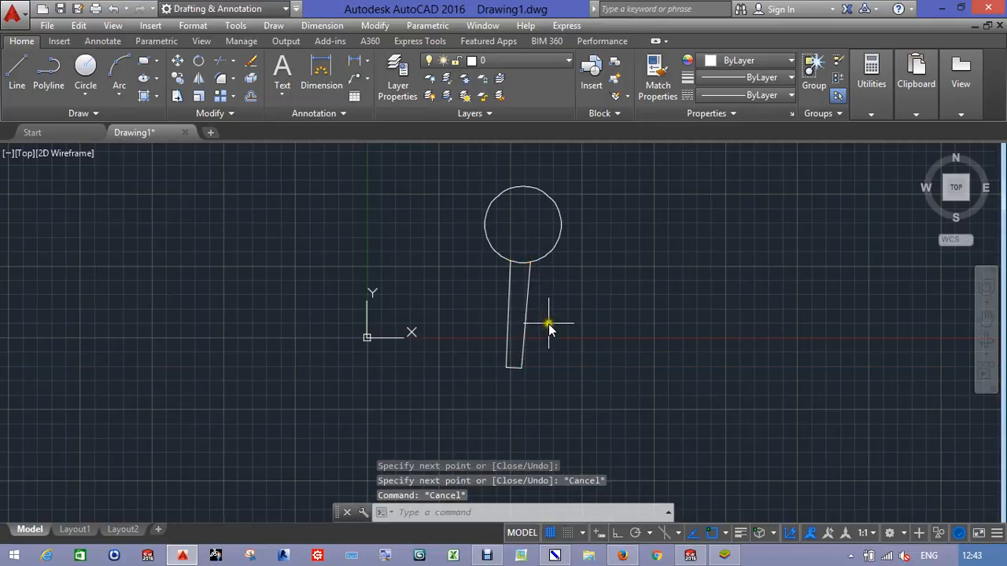
Add a pointed tip below the handle with two lines joining its lower corners.
{"action": "middle_click_drag", "start_coordinate": [557, 327], "coordinate": [571, 322]}
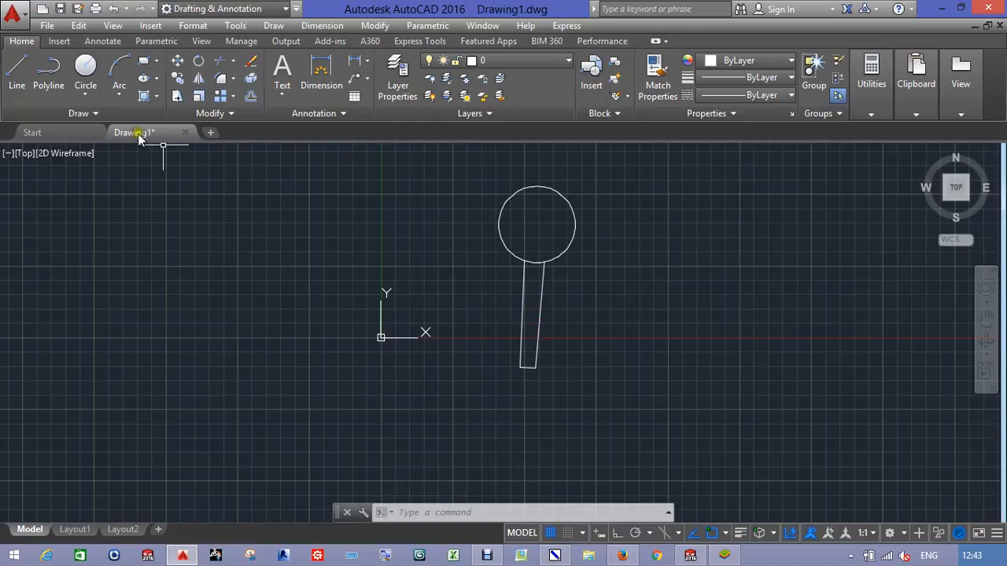
{"action": "left_click", "coordinate": [17, 69]}
{"action": "scroll", "coordinate": [525, 384], "scroll_direction": "up", "scroll_amount": 10}
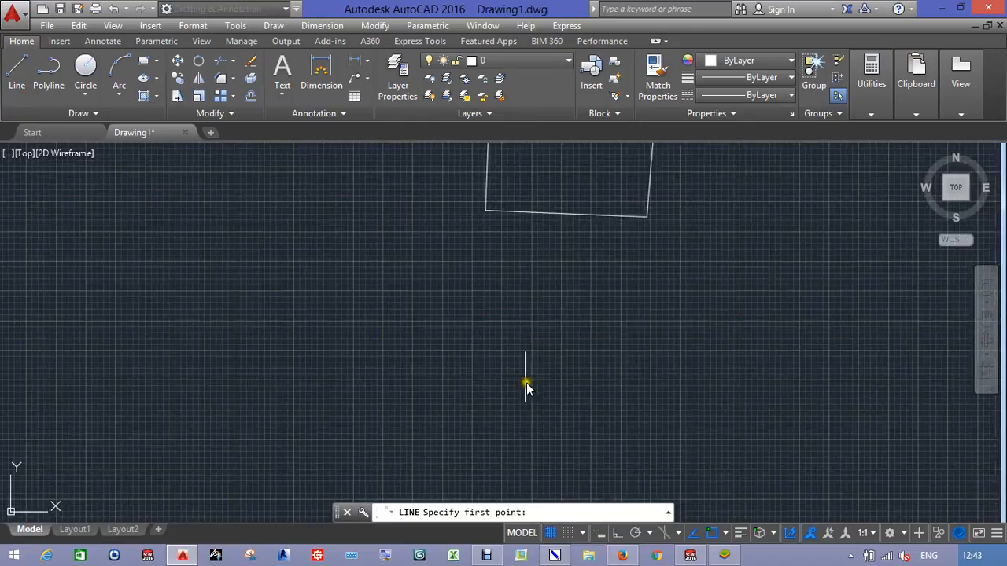
{"action": "left_click", "coordinate": [485, 211]}
{"action": "left_click", "coordinate": [558, 327]}
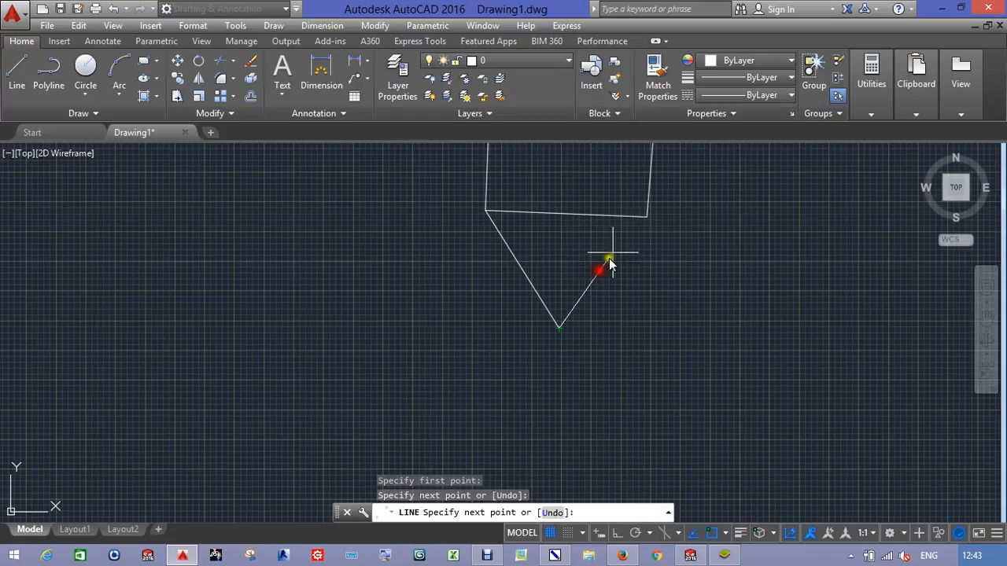
{"action": "left_click", "coordinate": [647, 217]}
{"action": "key", "text": "Escape"}
{"action": "scroll", "coordinate": [639, 329], "scroll_direction": "down", "scroll_amount": 8}
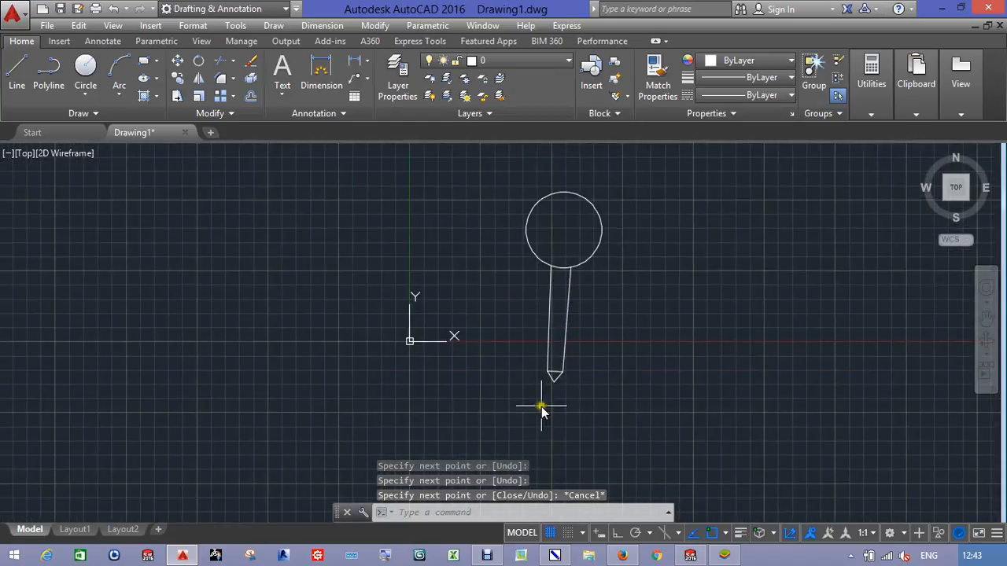
{"action": "scroll", "coordinate": [563, 383], "scroll_direction": "up", "scroll_amount": 6}
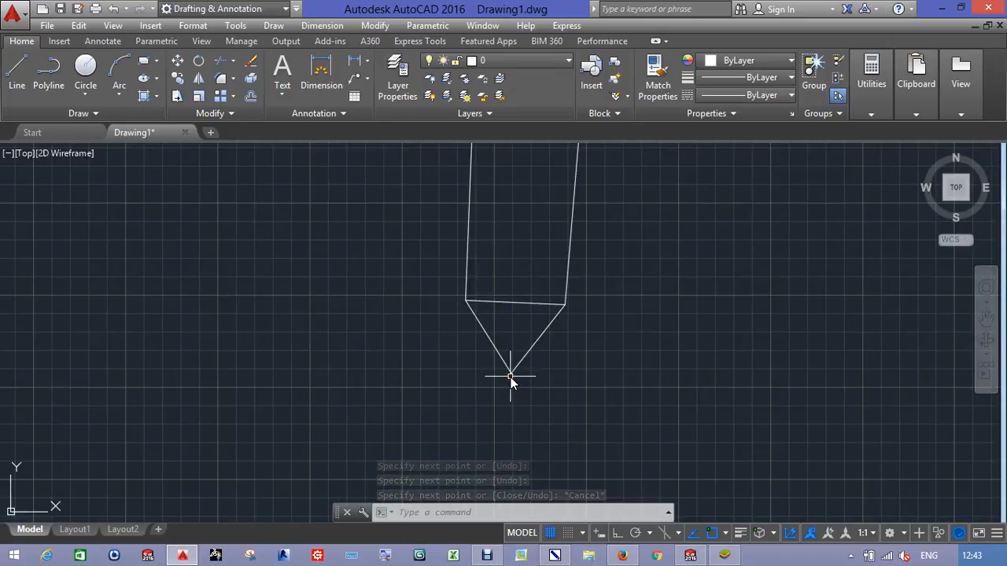
{"action": "scroll", "coordinate": [511, 379], "scroll_direction": "down", "scroll_amount": 5}
{"action": "mouse_move", "coordinate": [596, 305]}
{"action": "middle_mouse_down"}
{"action": "mouse_move", "coordinate": [591, 335]}
{"action": "mouse_move", "coordinate": [597, 307]}
{"action": "mouse_move", "coordinate": [589, 306]}
{"action": "middle_mouse_up"}
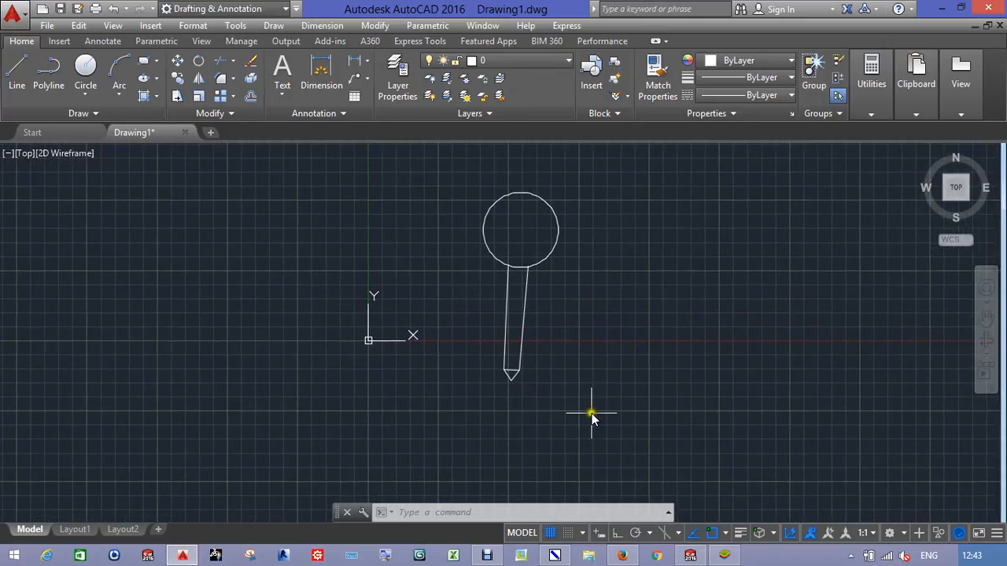
Check the Rotate shortcut in the command list, then rotate the whole figure 90° about its pointed tip.
{"action": "key", "text": "alt+Tab"}
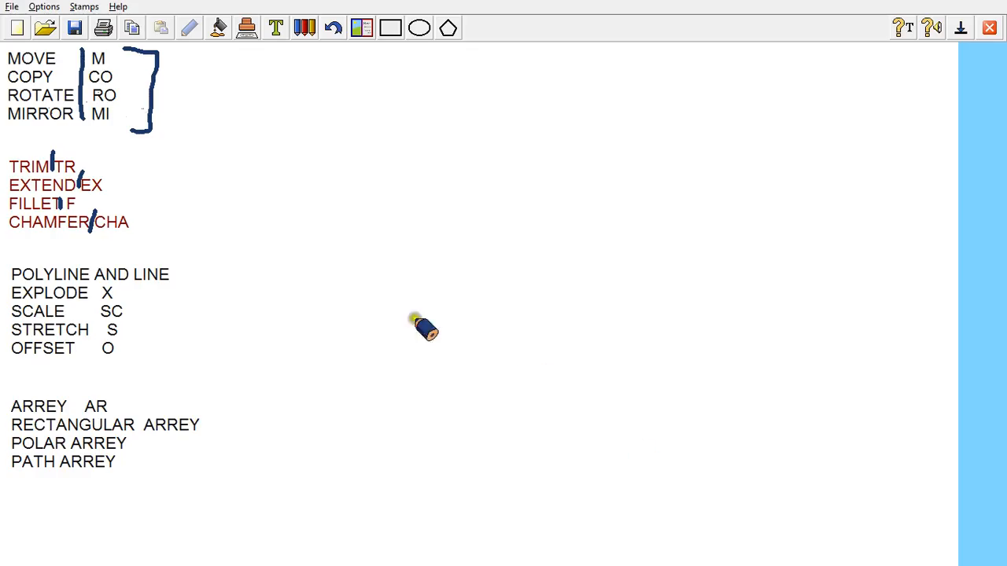
{"action": "key", "text": "alt+Tab"}
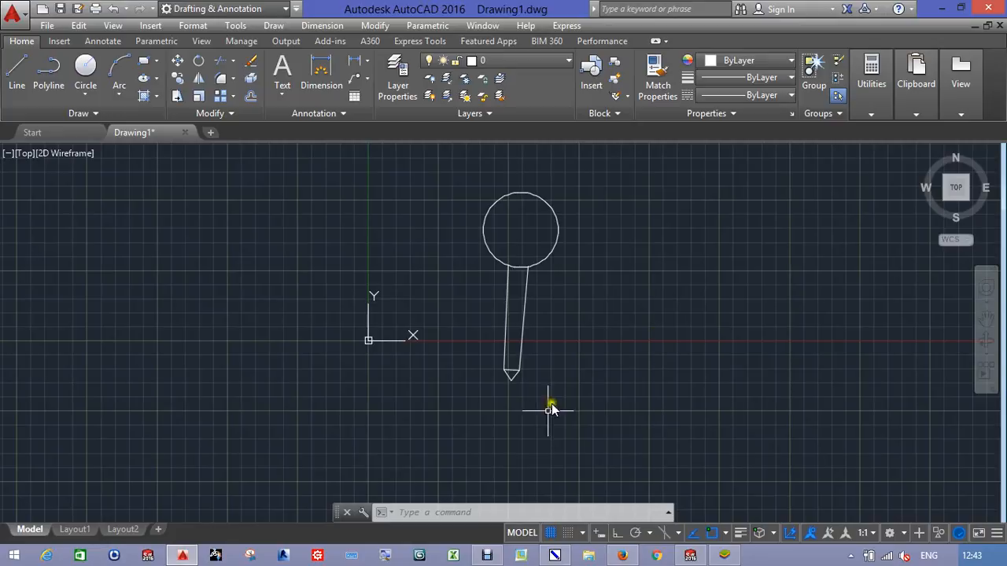
{"action": "type", "text": "RO"}
{"action": "key", "text": "Return"}
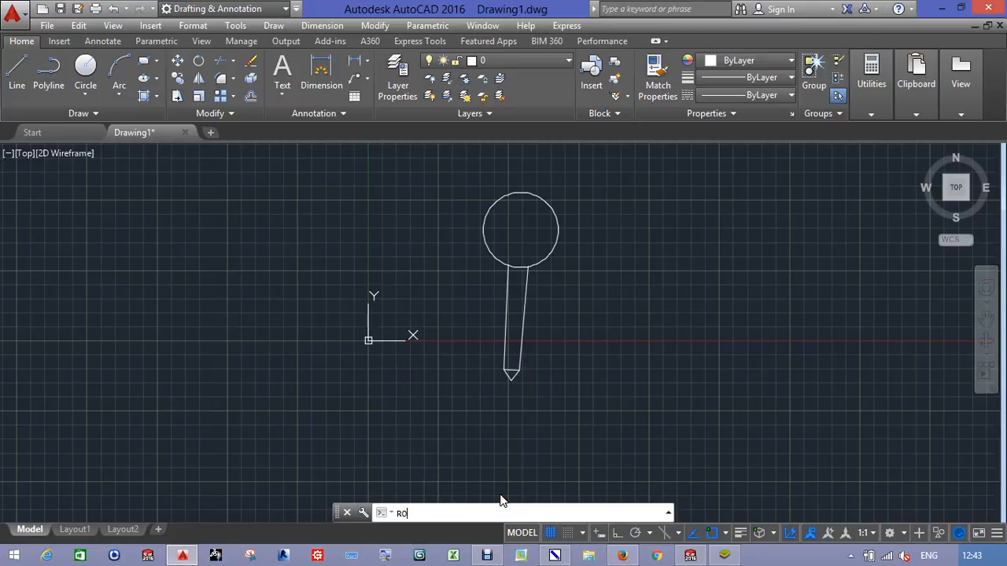
{"action": "left_click", "coordinate": [601, 194]}
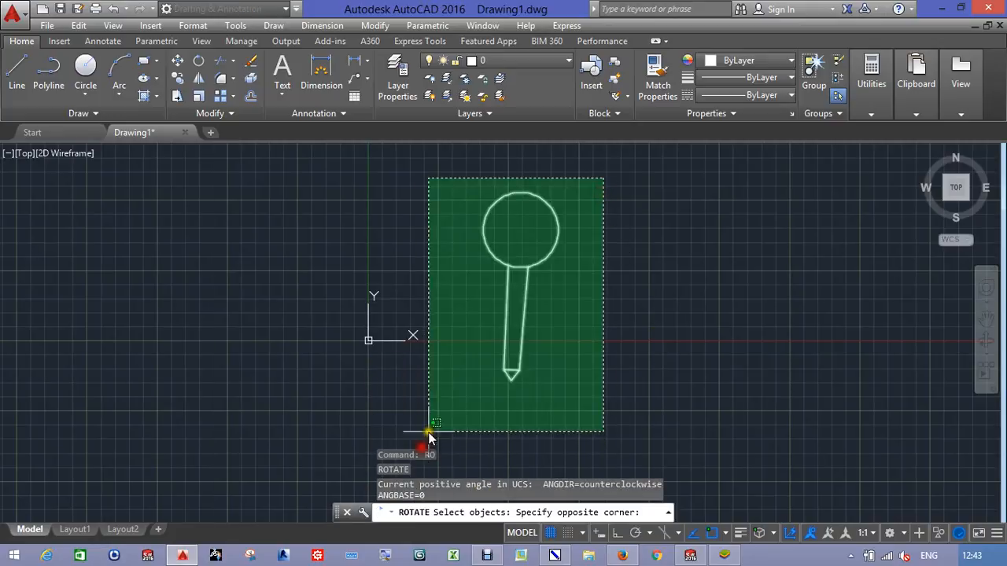
{"action": "left_click", "coordinate": [428, 431]}
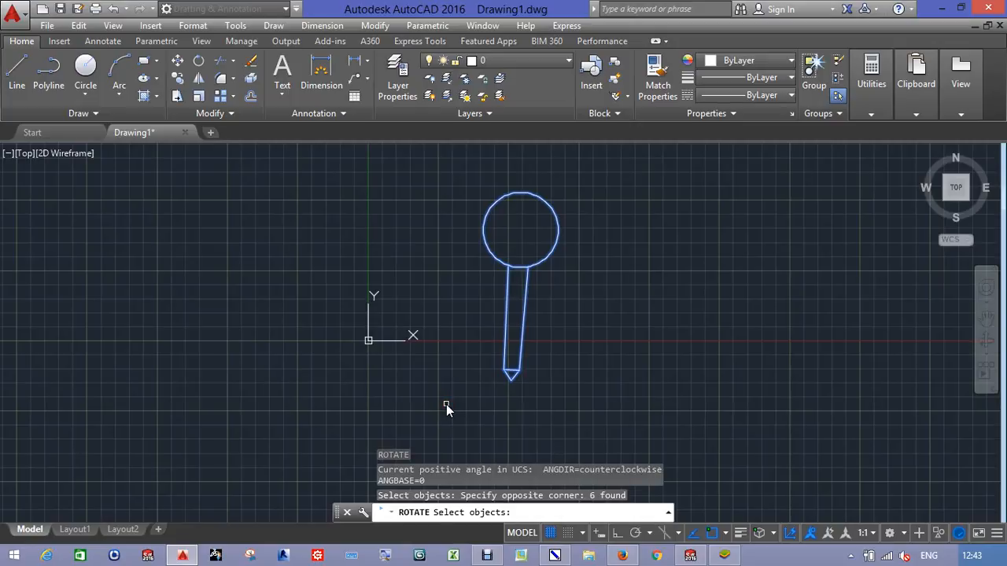
{"action": "key", "text": "Return"}
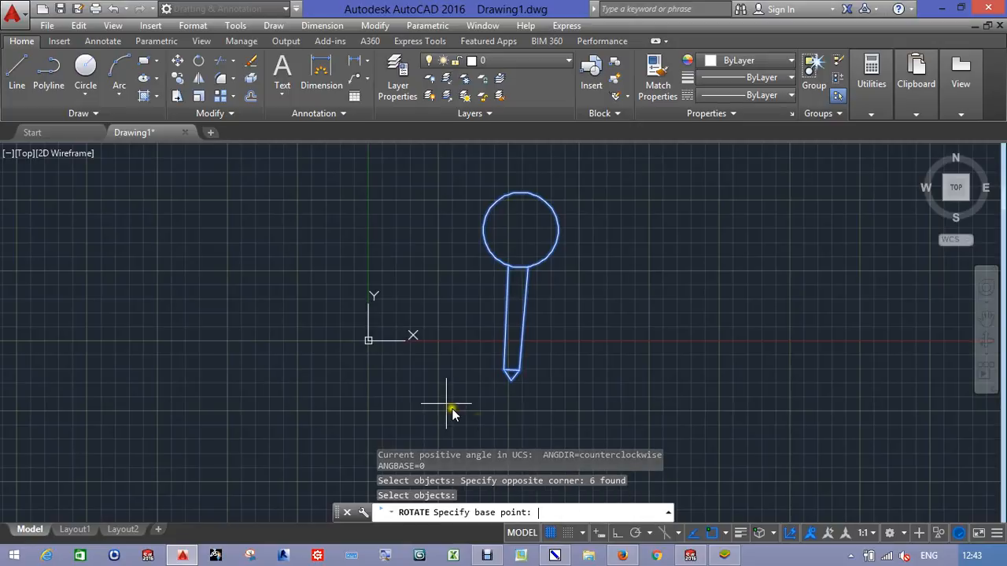
{"action": "left_click", "coordinate": [511, 383]}
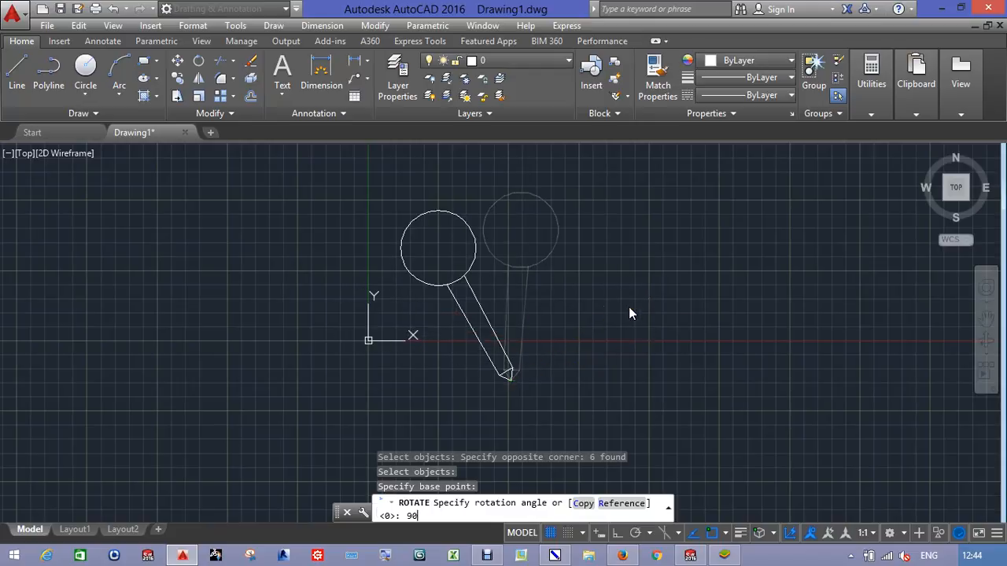
{"action": "key", "text": "Return"}
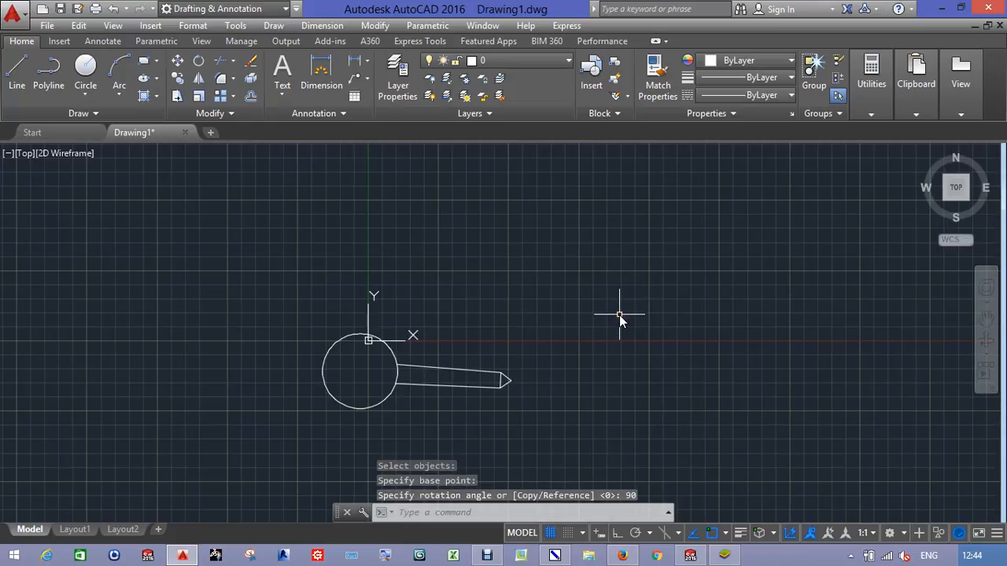
Check the Mirror shortcut in the command list, then draw a long, nearly vertical line just beyond the figure's tip.
{"action": "middle_click_drag", "start_coordinate": [651, 337], "coordinate": [611, 315]}
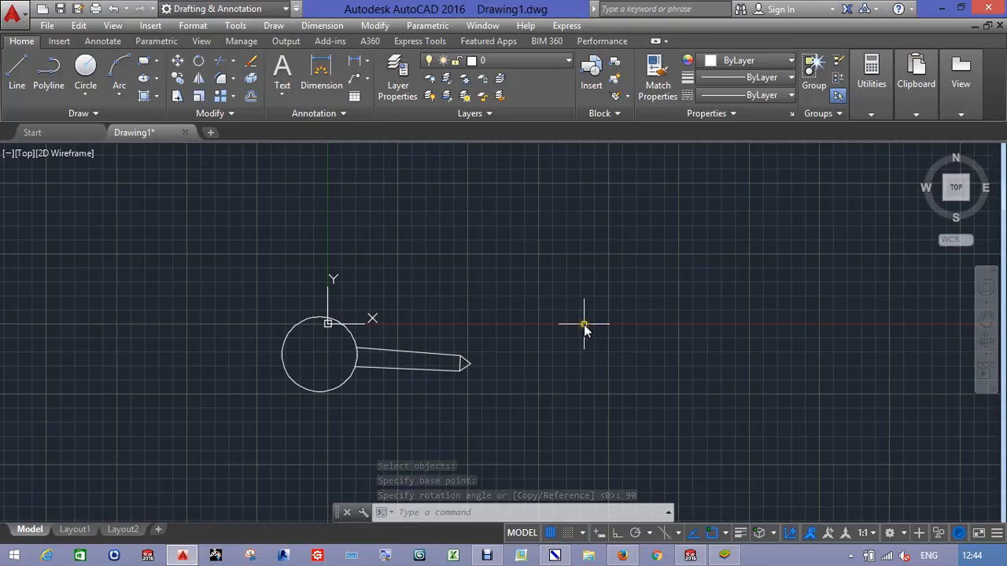
{"action": "middle_click_drag", "start_coordinate": [591, 342], "coordinate": [530, 303]}
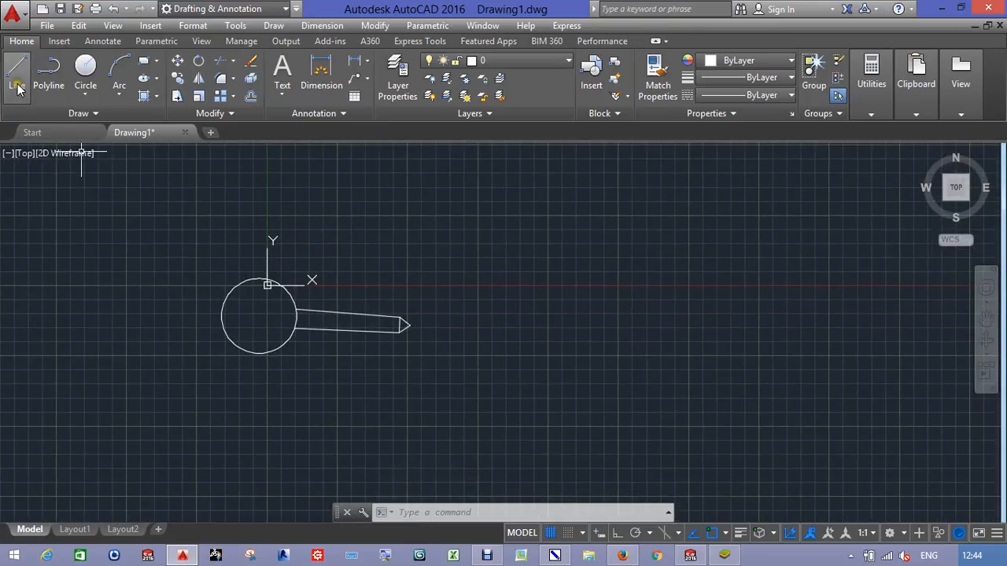
{"action": "key", "text": "alt+Tab"}
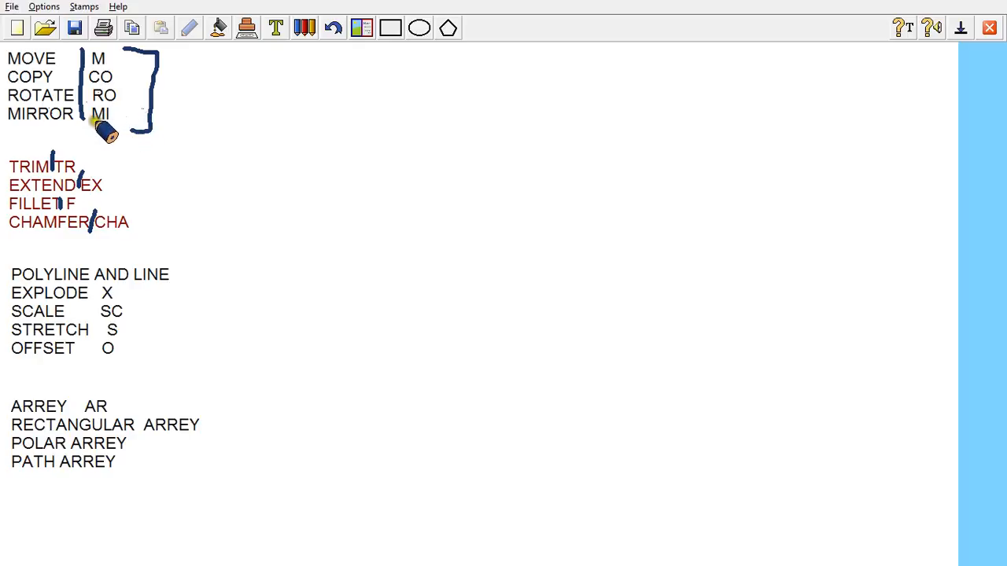
{"action": "key", "text": "alt+Tab"}
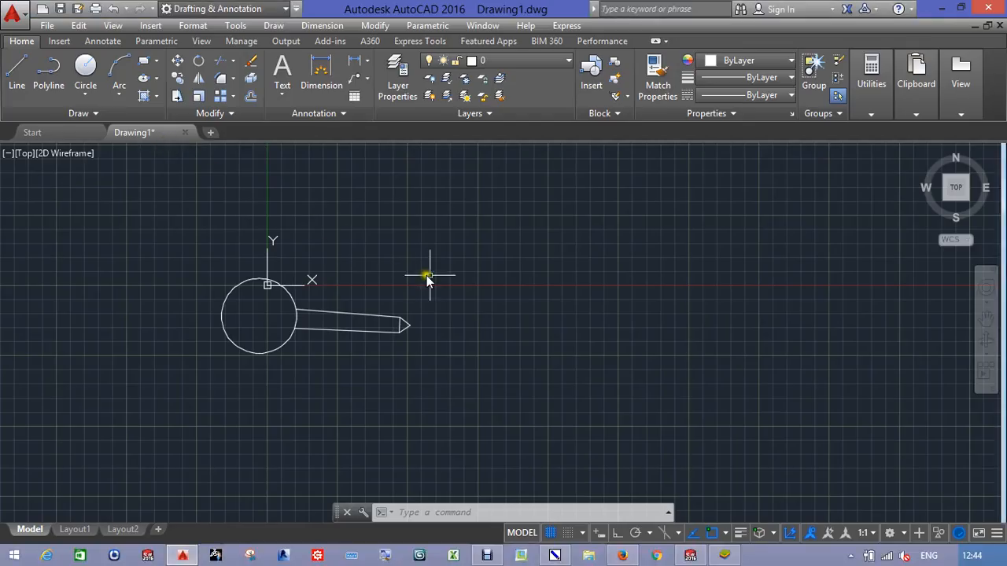
{"action": "left_click", "coordinate": [16, 82]}
{"action": "left_click", "coordinate": [457, 234]}
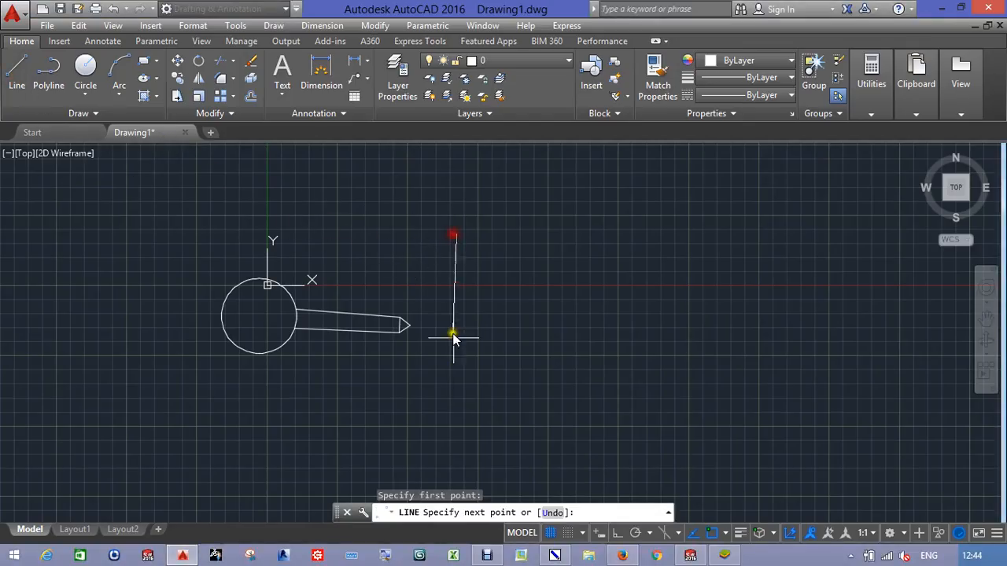
{"action": "left_click", "coordinate": [444, 412]}
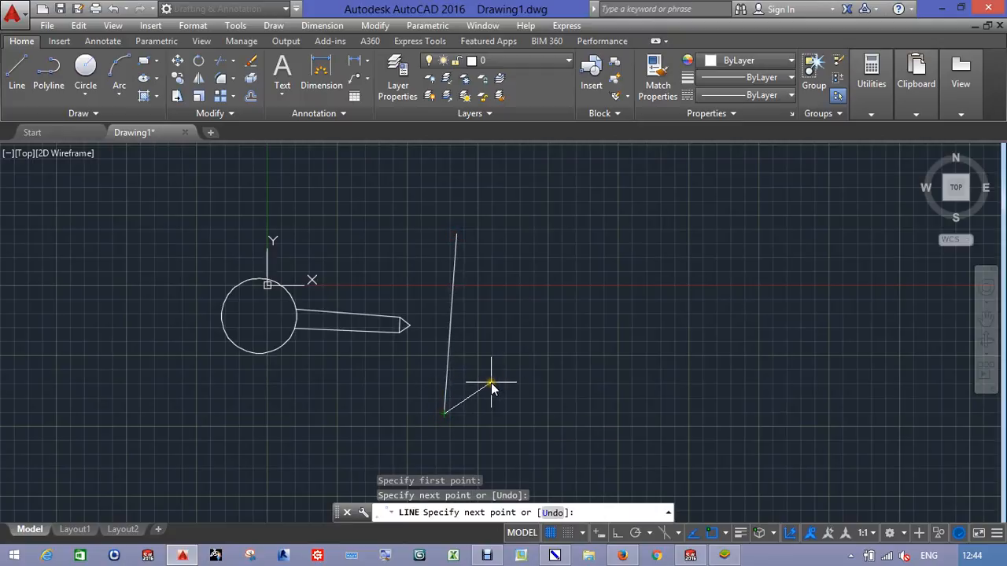
{"action": "key", "text": "Escape"}
Mirror the whole figure across the nearly vertical line, picking two points on that line as the mirror axis.
{"action": "mouse_move", "coordinate": [491, 382]}
{"action": "middle_mouse_down"}
{"action": "mouse_move", "coordinate": [505, 322]}
{"action": "mouse_move", "coordinate": [481, 316]}
{"action": "middle_mouse_up"}
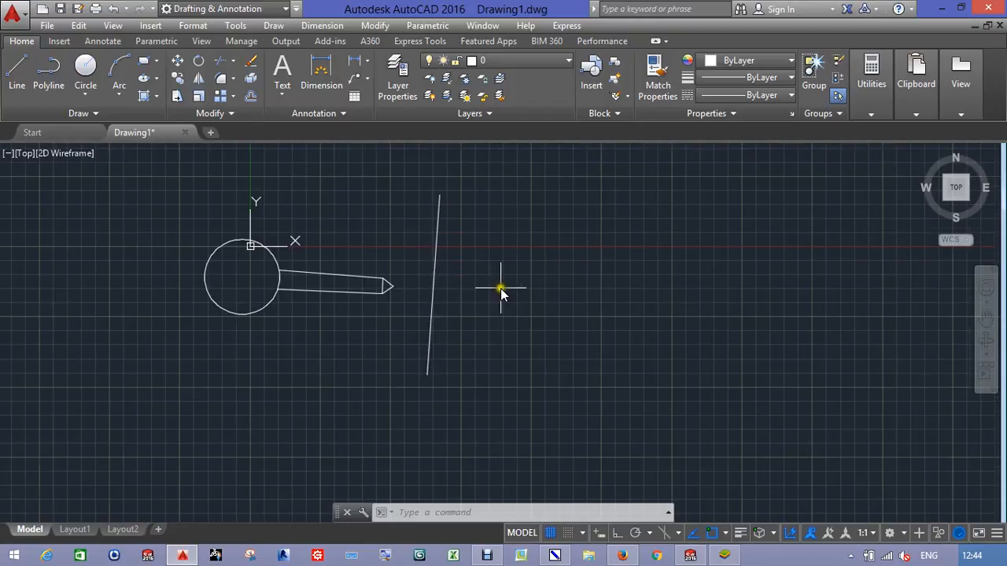
{"action": "middle_click_drag", "start_coordinate": [456, 300], "coordinate": [485, 319]}
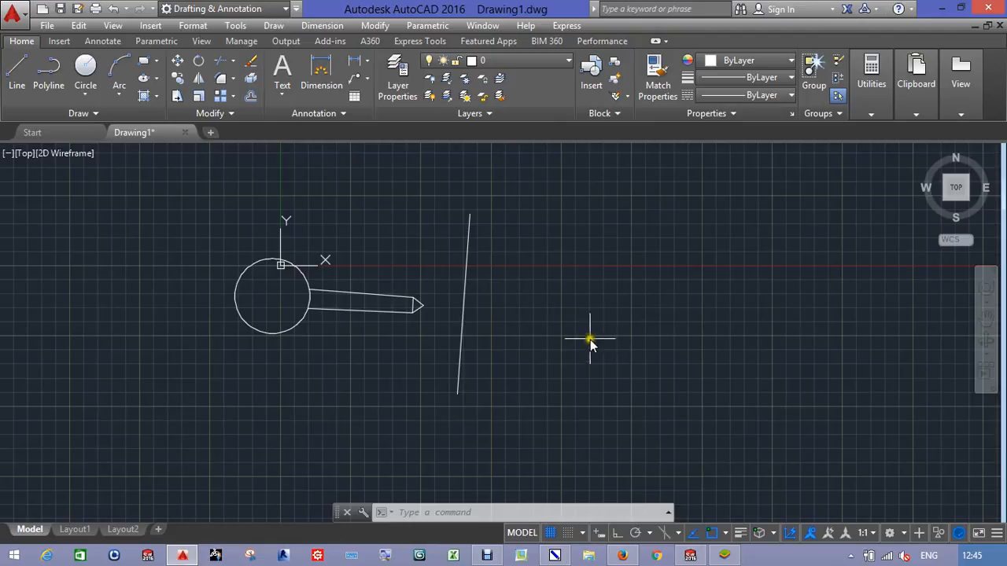
{"action": "middle_click_drag", "start_coordinate": [536, 330], "coordinate": [624, 348]}
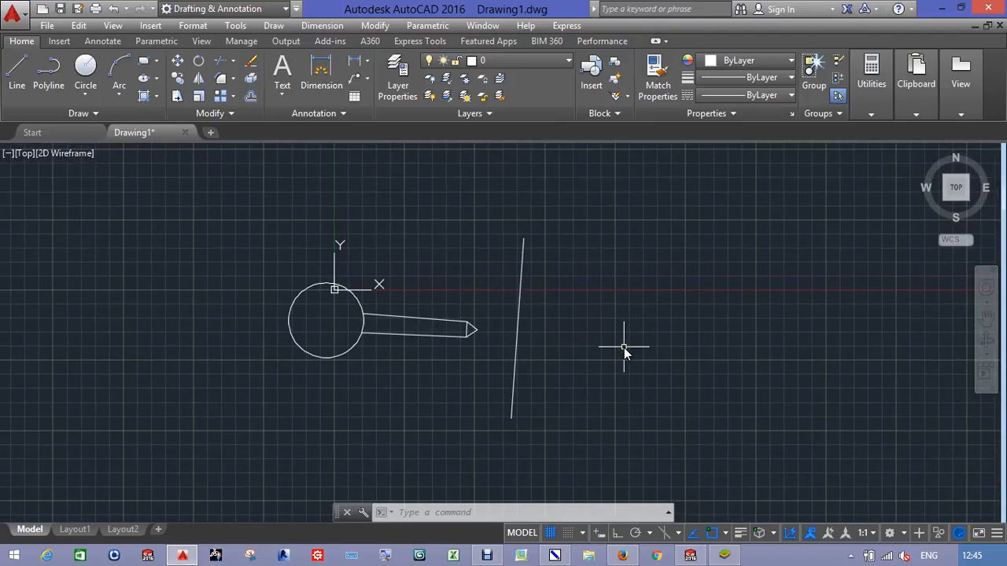
{"action": "type", "text": "MI"}
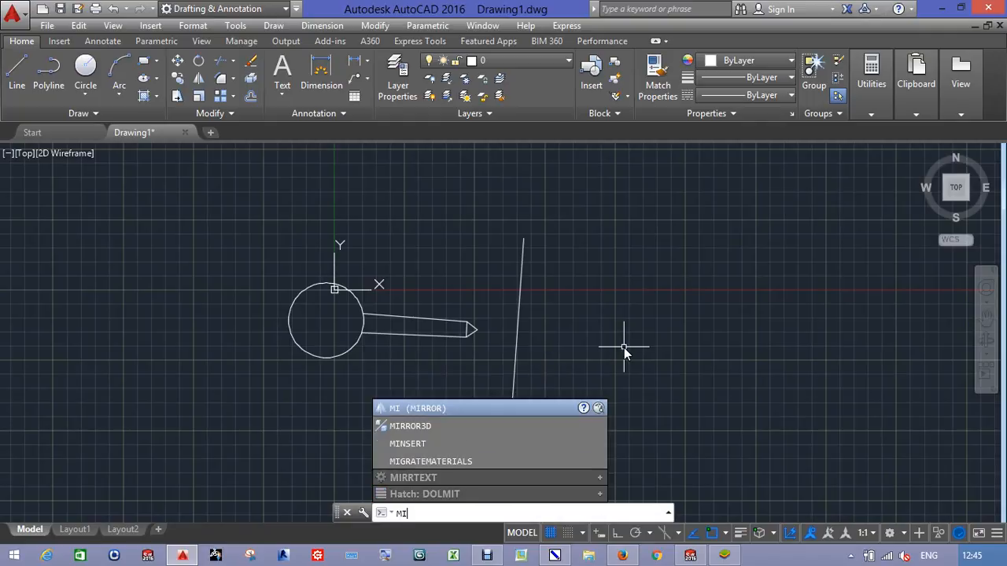
{"action": "key", "text": "Return"}
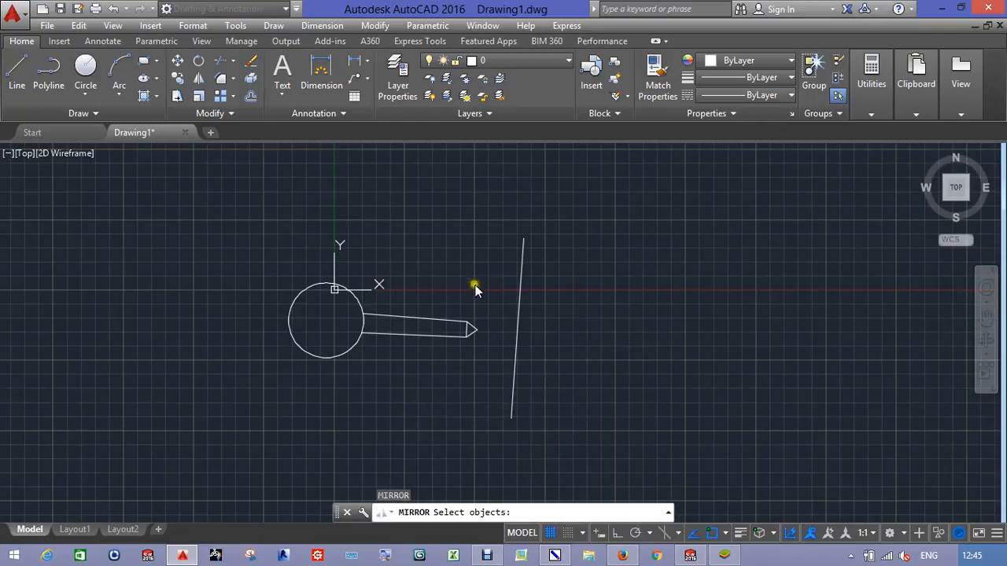
{"action": "left_click", "coordinate": [482, 249]}
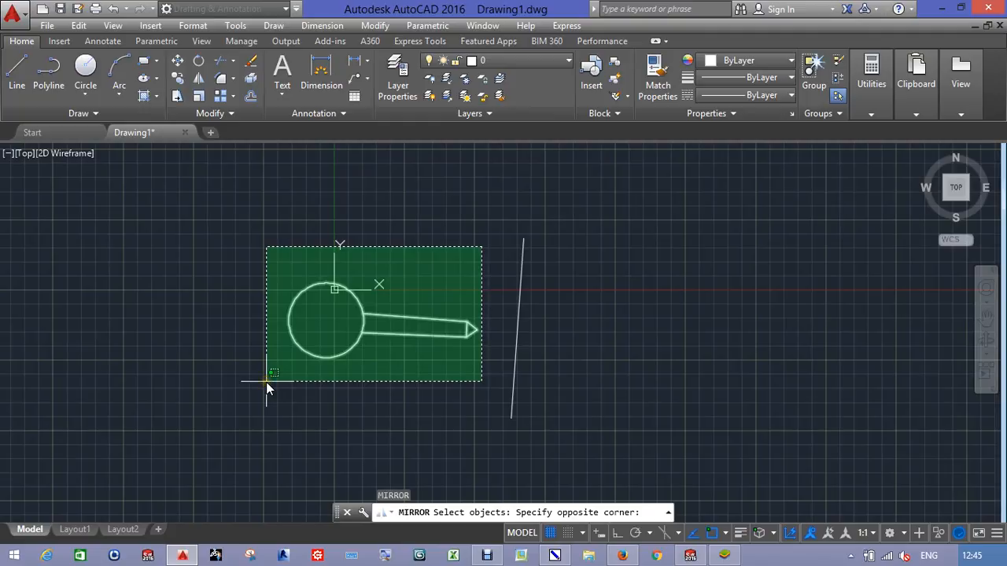
{"action": "left_click", "coordinate": [266, 383]}
{"action": "key", "text": "Return"}
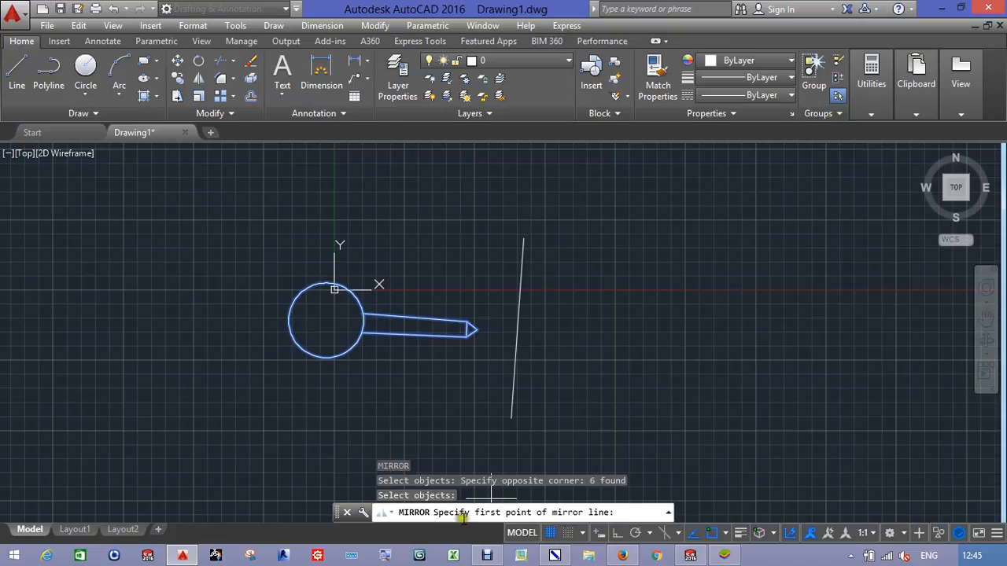
{"action": "left_click", "coordinate": [521, 269]}
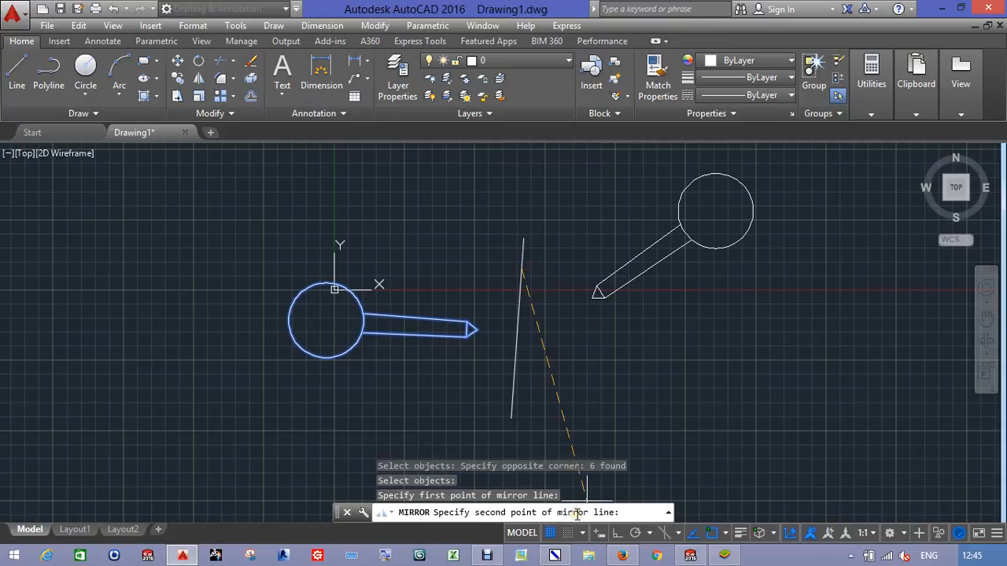
{"action": "left_click", "coordinate": [513, 387]}
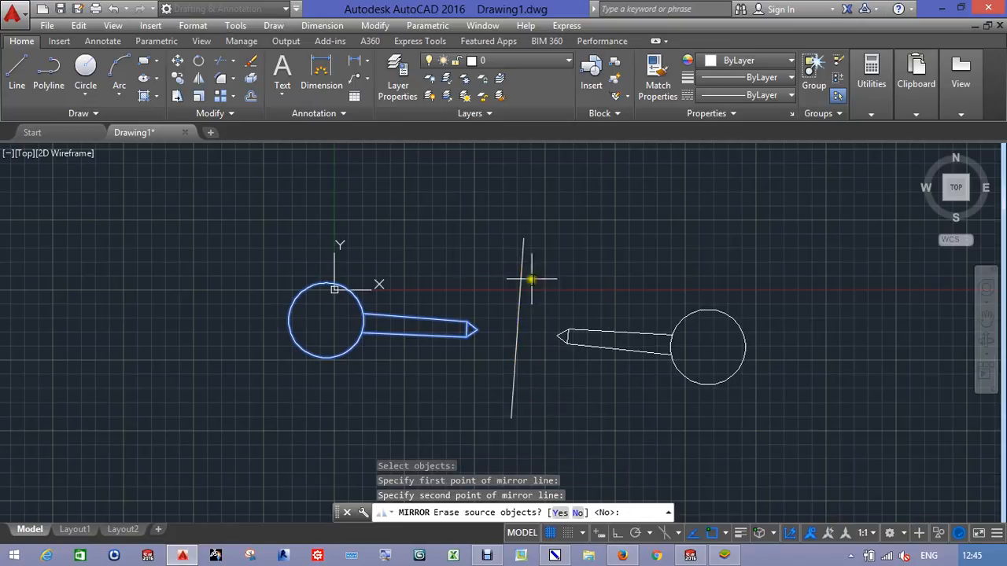